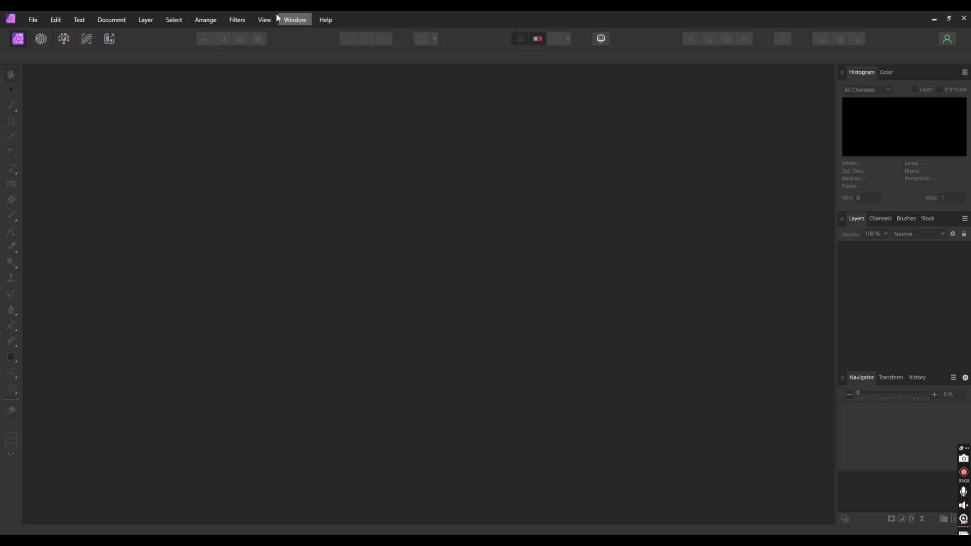
Browse the available filters list and close it without choosing one
left_click(237, 20)
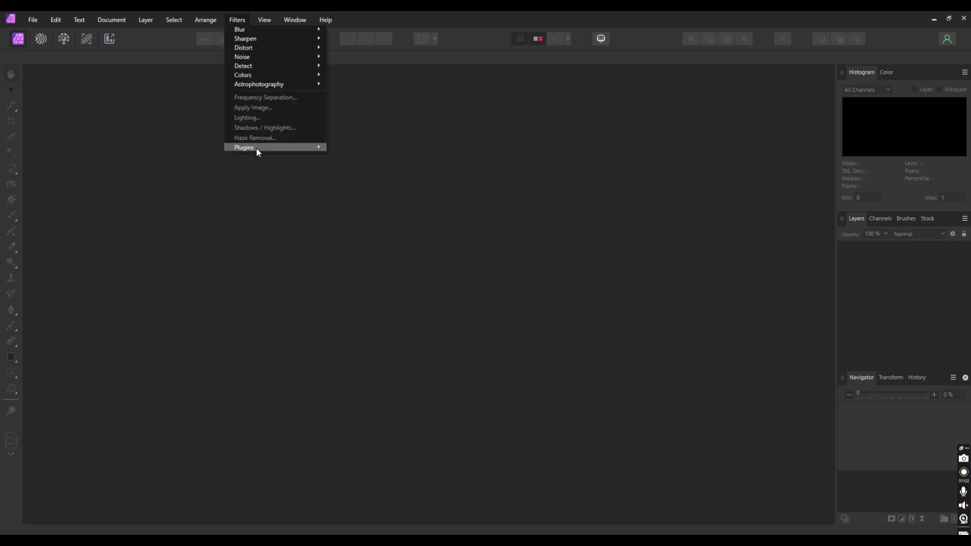
mouse_move(257, 148)
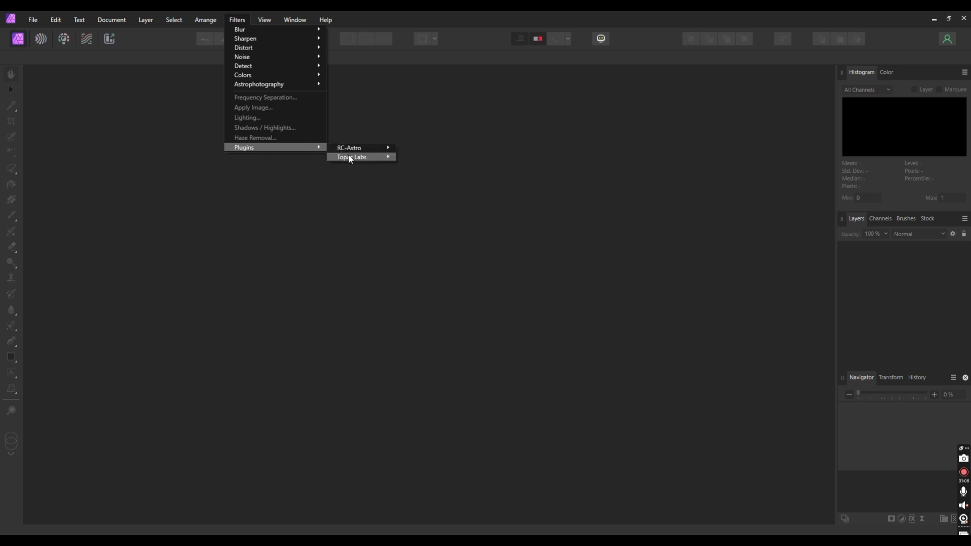
mouse_move(350, 158)
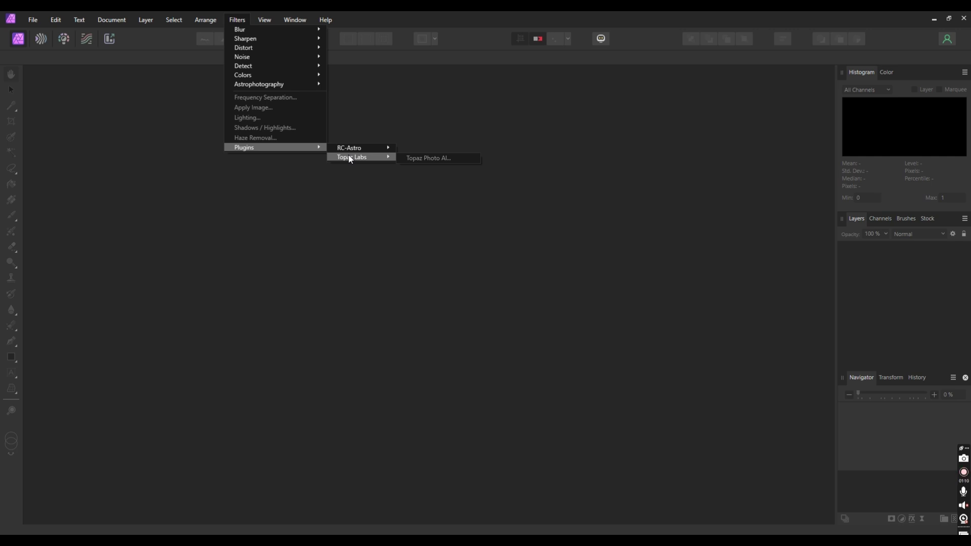
left_click(524, 136)
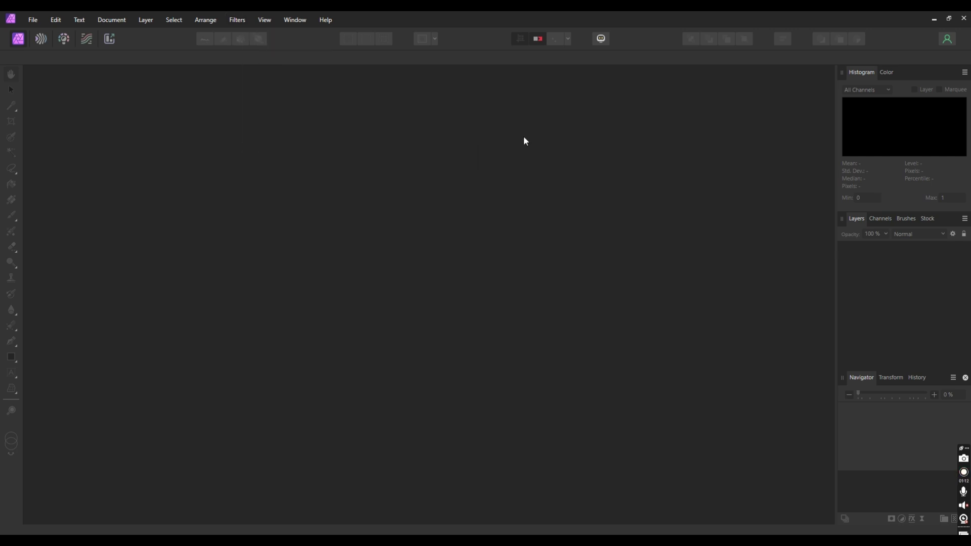
In Siril, select img-0597.tif in 13 Aug 2024 - Veil nebula Mosaic > observation > 01-images-initial
mouse_move(433, 540)
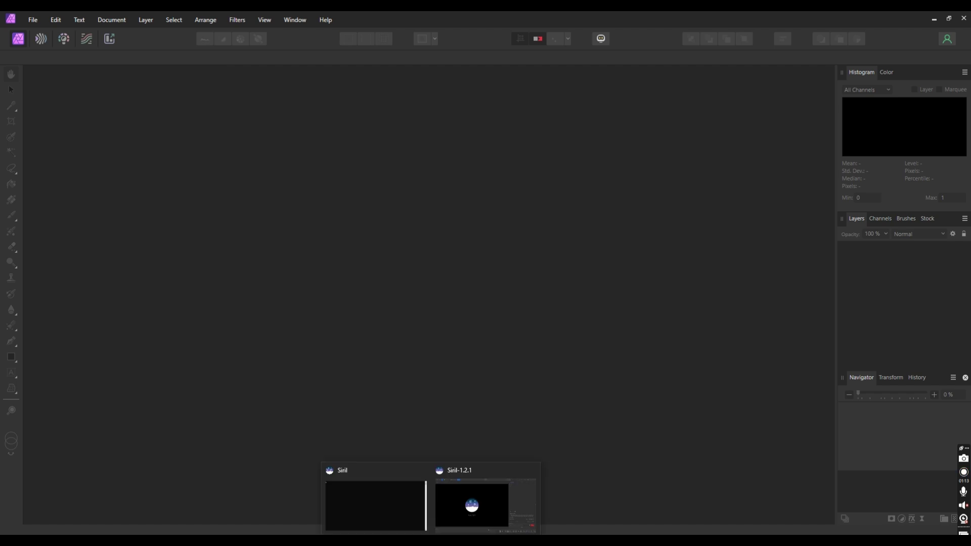
left_click(467, 462)
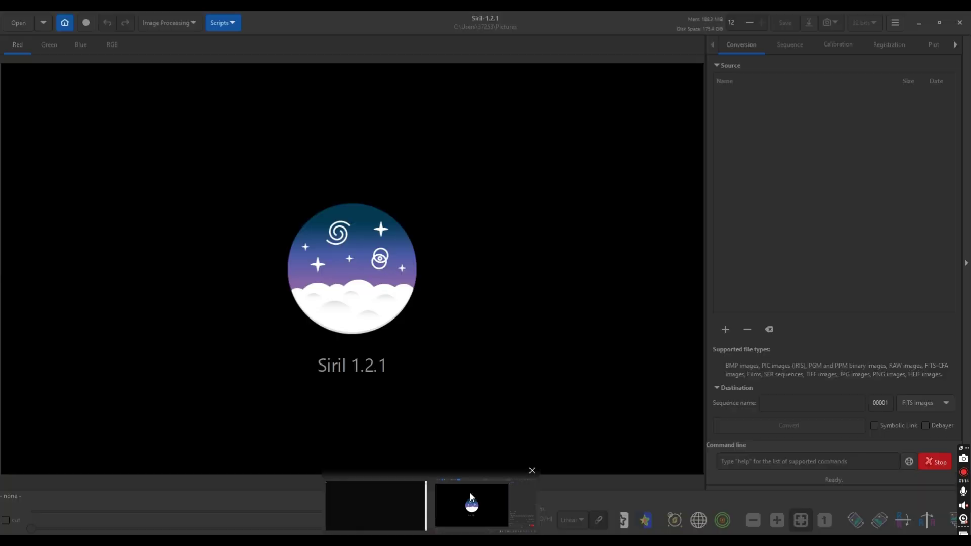
left_click(29, 28)
left_click(240, 328)
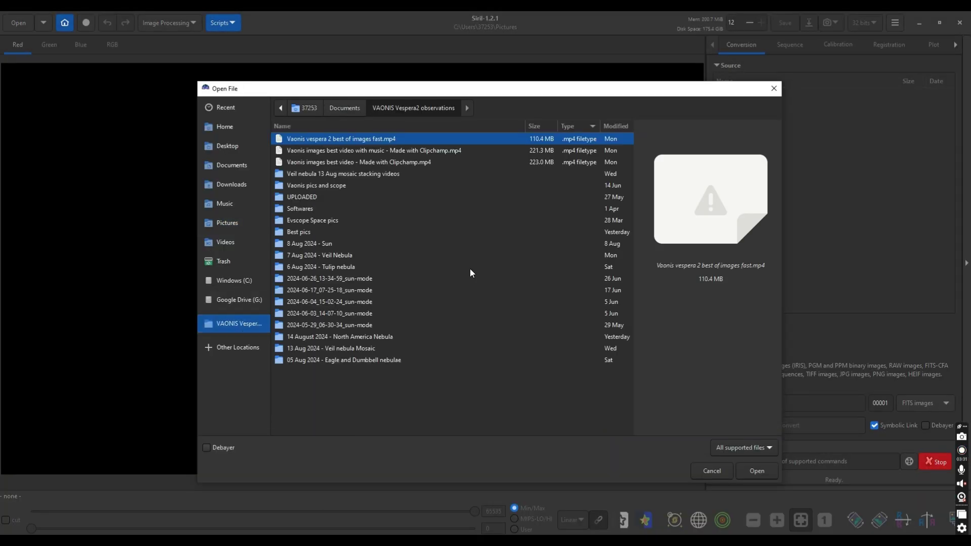
double_click(341, 349)
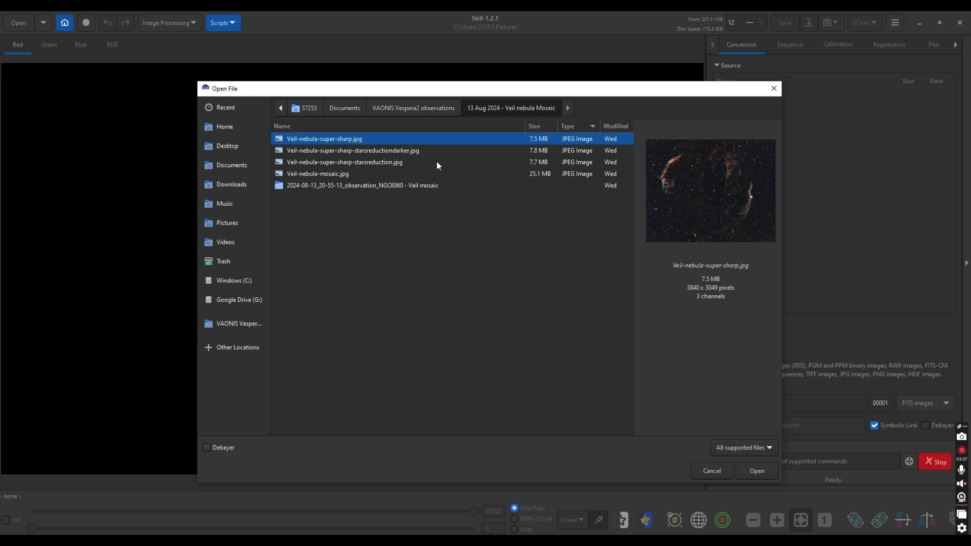
double_click(360, 186)
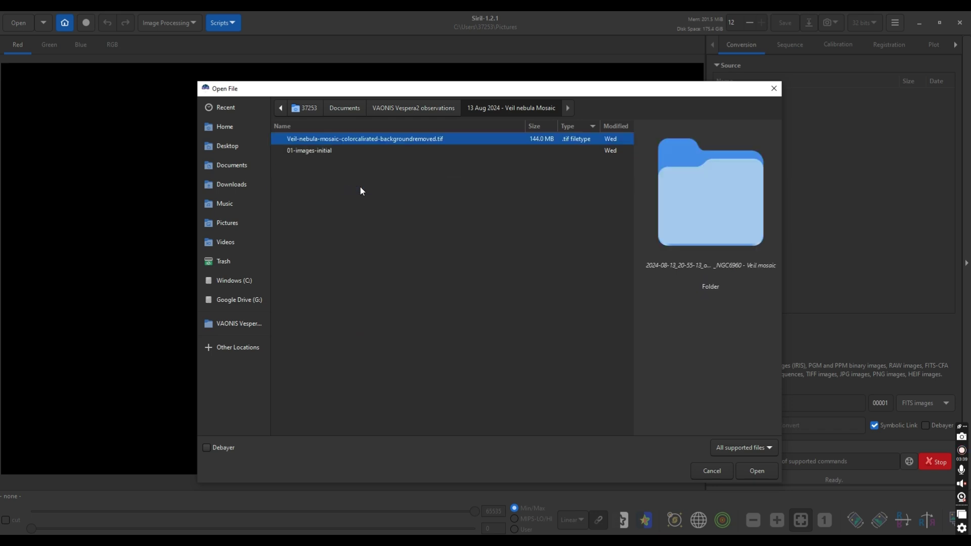
double_click(309, 152)
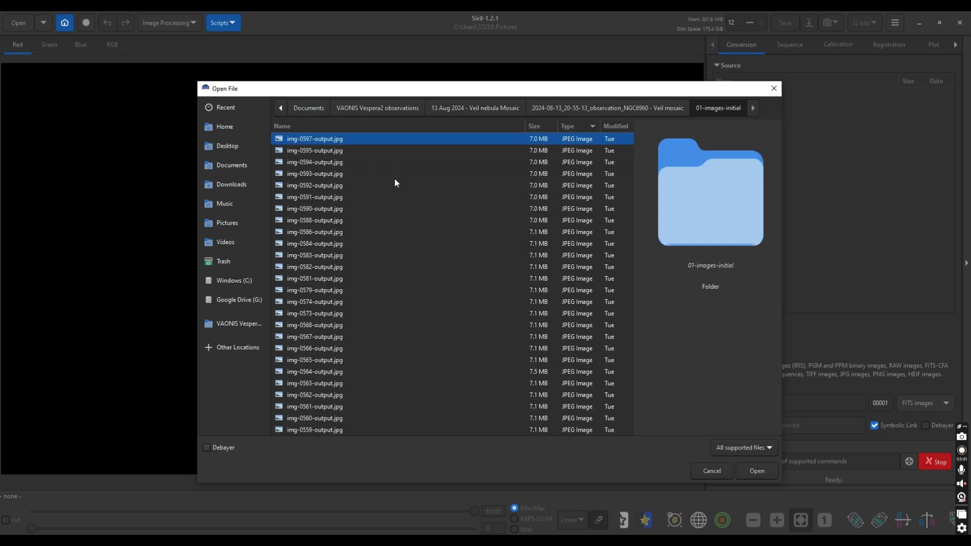
left_click_drag(630, 145, 632, 438)
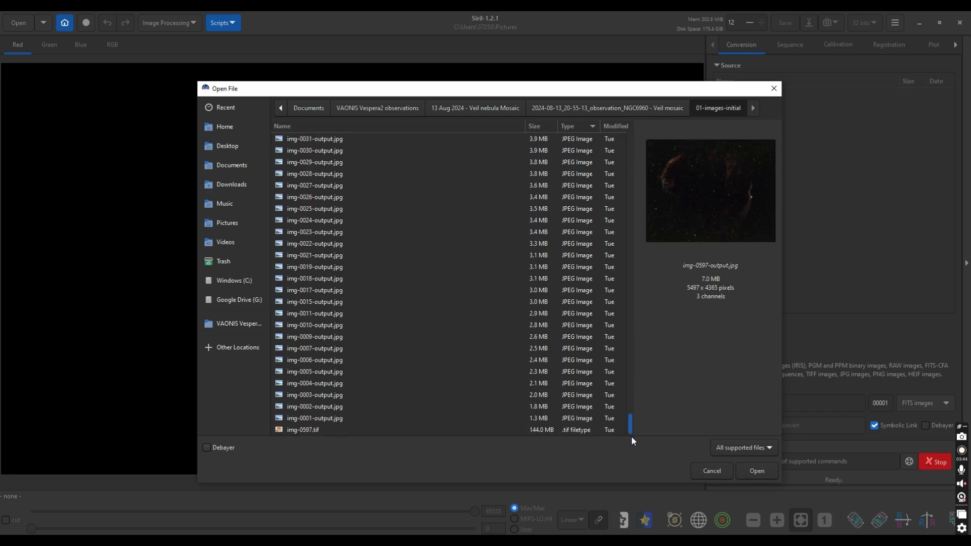
left_click(310, 431)
Load img-0597.tif and switch the display mode from Linear to AutoStretch
double_click(311, 431)
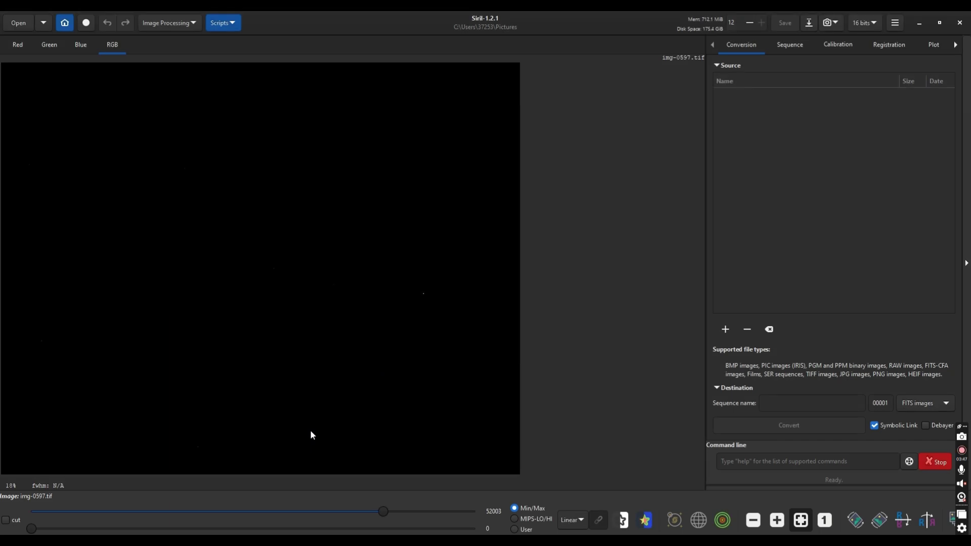
left_click(578, 520)
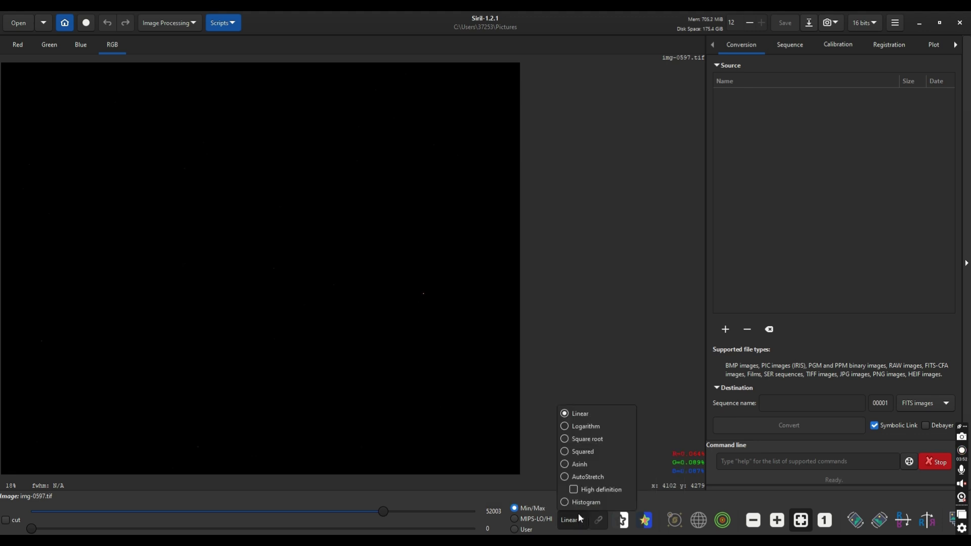
left_click(591, 477)
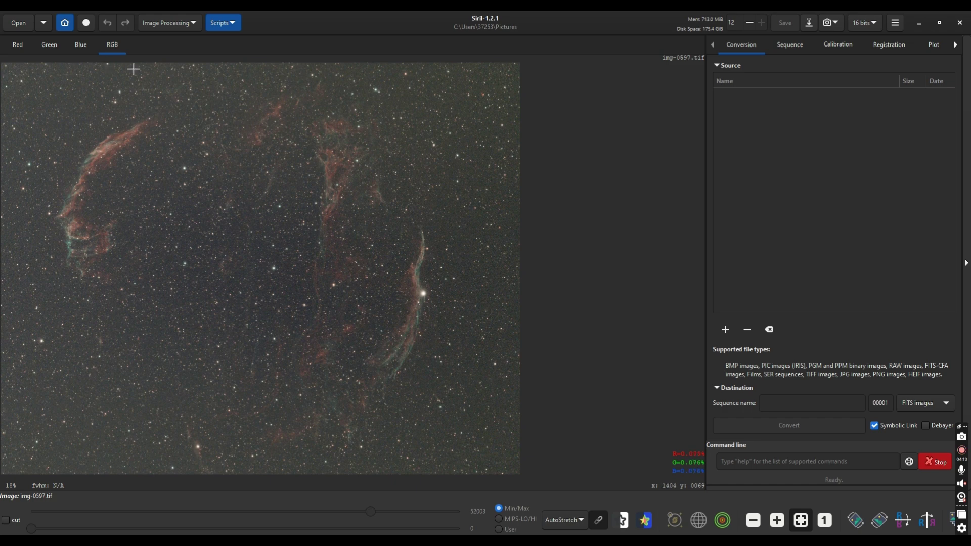
Crop img-0597.tif to a selection covering nearly the whole image, trimming the thin borders
left_click_drag(5, 67, 515, 469)
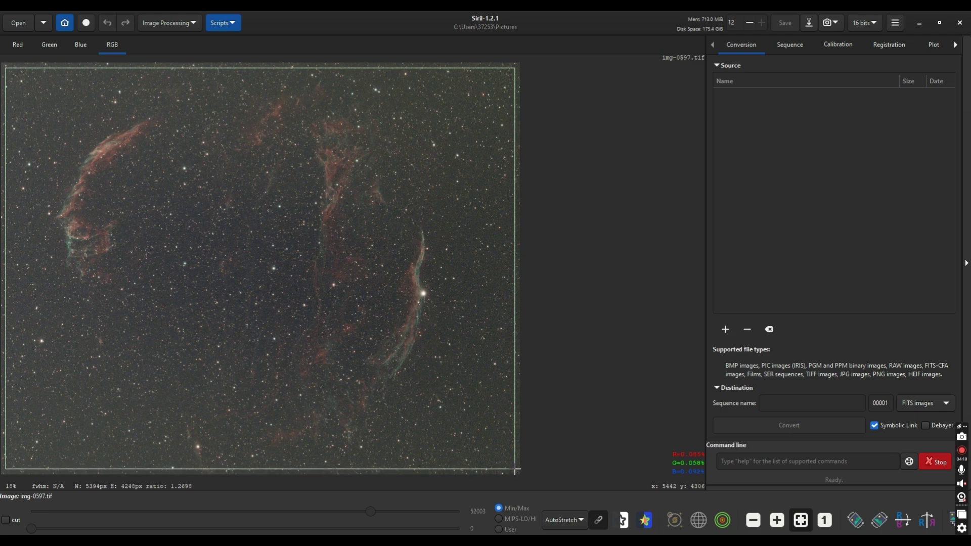
right_click(439, 282)
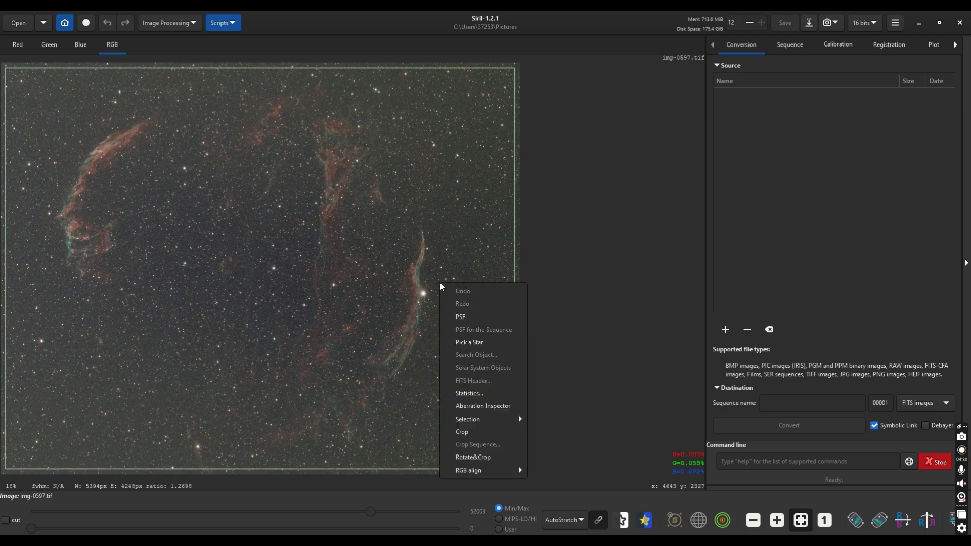
left_click(484, 431)
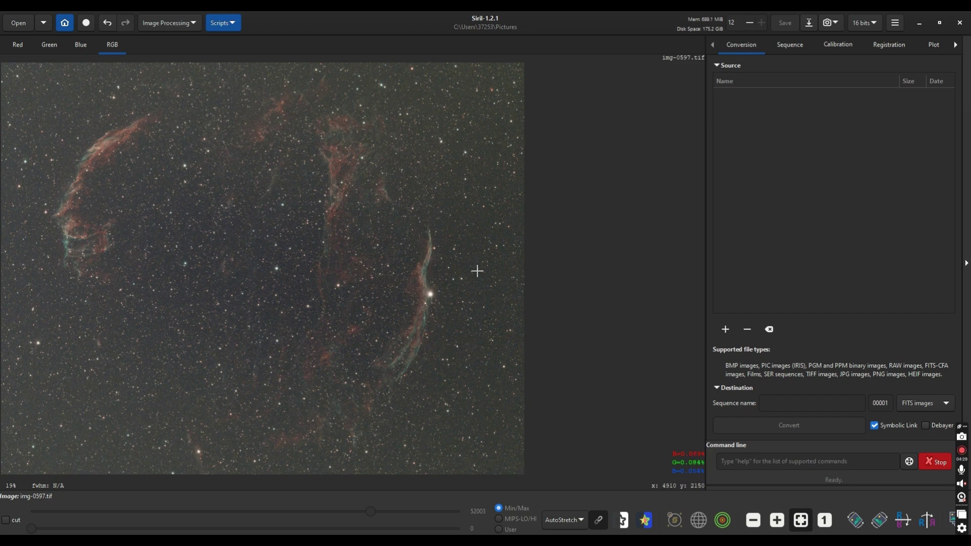
left_click(175, 23)
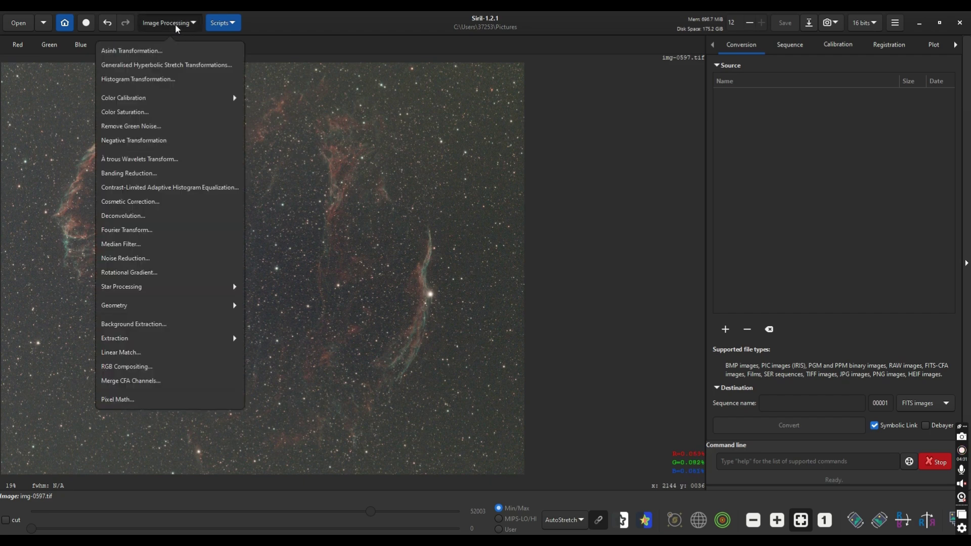
Start Background Extraction and generate a sample grid, settling on grid tolerance 1.43
left_click(163, 327)
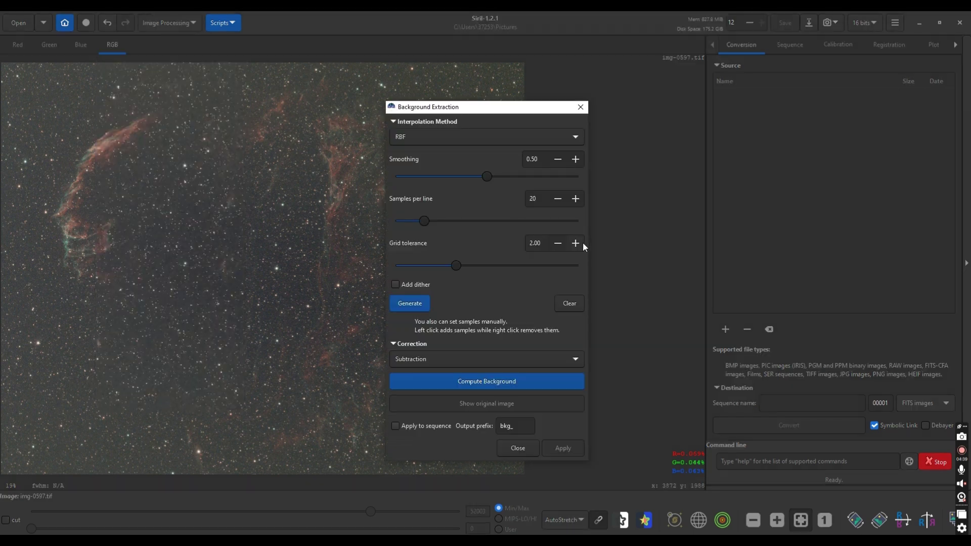
left_click_drag(504, 114, 649, 82)
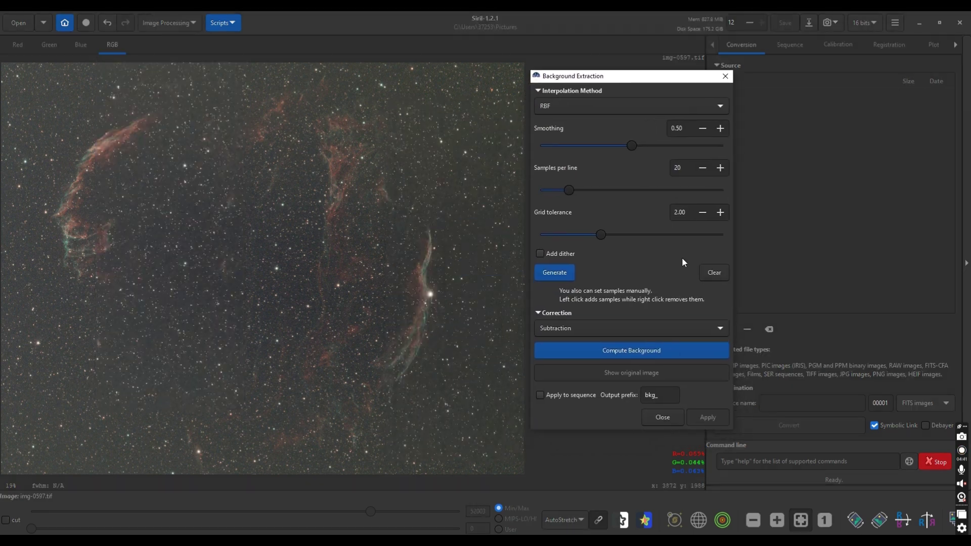
left_click(556, 273)
left_click(330, 229)
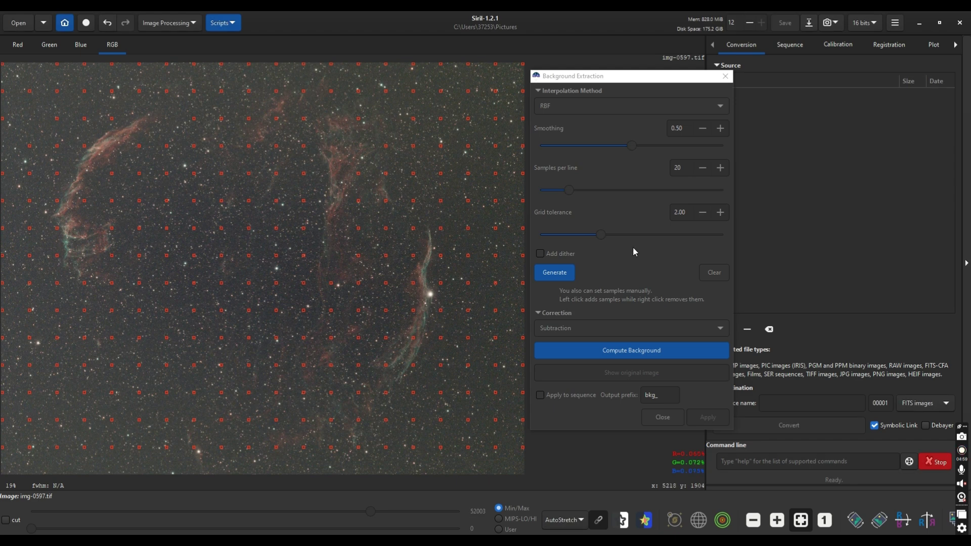
left_click_drag(600, 235, 590, 235)
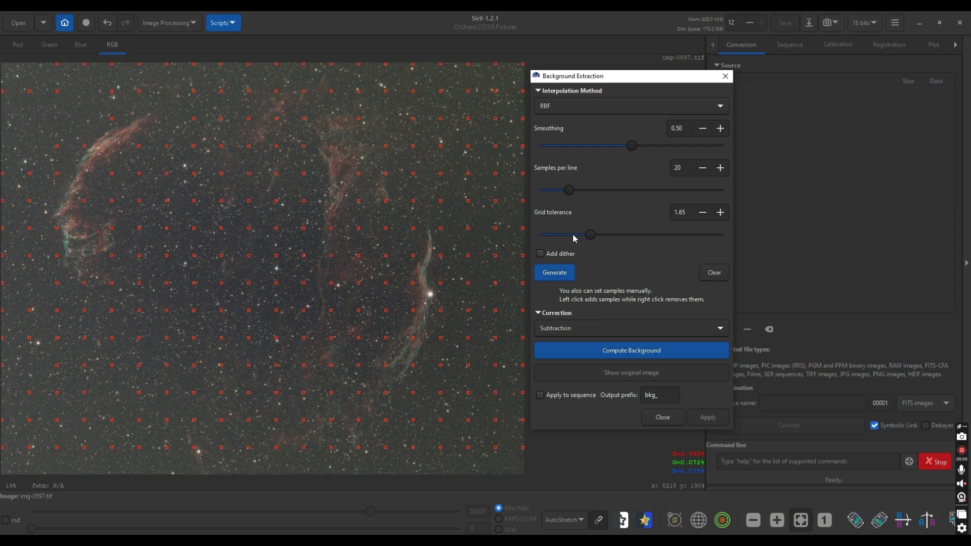
left_click_drag(572, 234, 571, 236)
left_click(555, 273)
left_click_drag(574, 234, 585, 232)
left_click(563, 274)
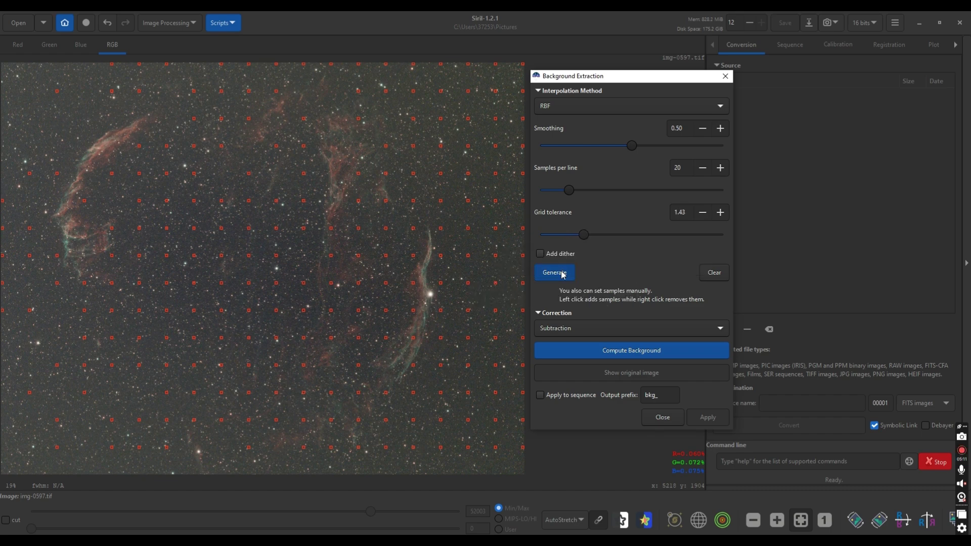
Try 24 samples per line, then regenerate the grid at 20 samples per line
left_click(719, 167)
left_click(720, 167)
left_click(719, 167)
left_click(720, 167)
left_click(567, 272)
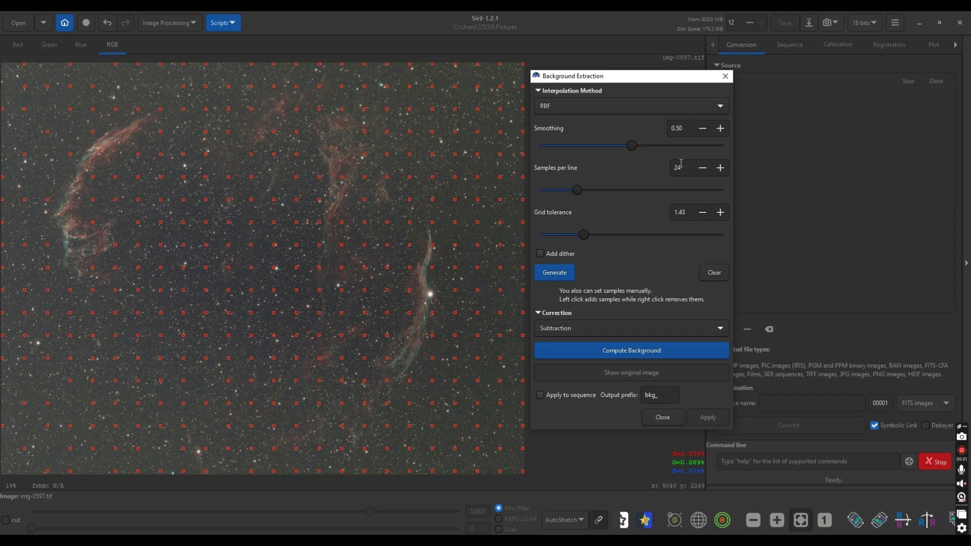
left_click(701, 169)
left_click(701, 168)
left_click(701, 168)
left_click(701, 168)
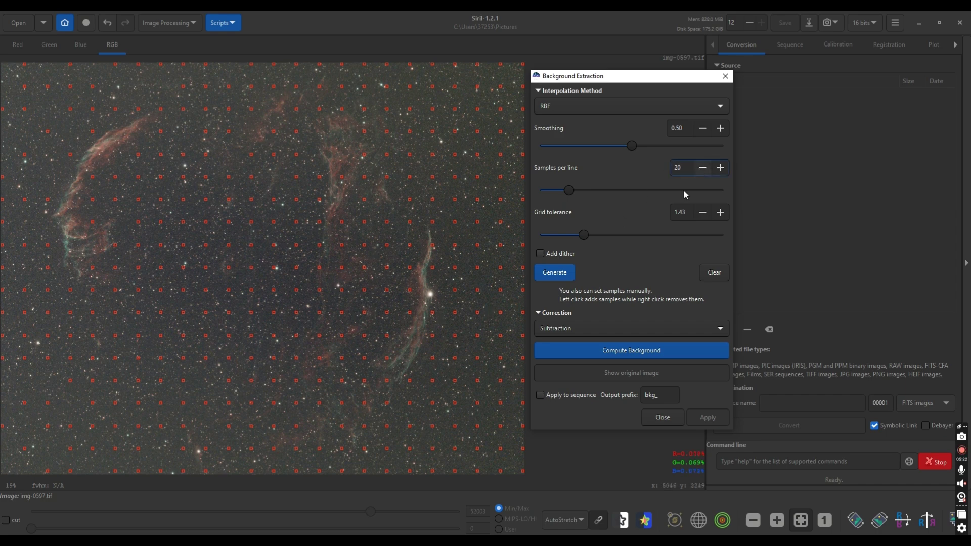
left_click(556, 275)
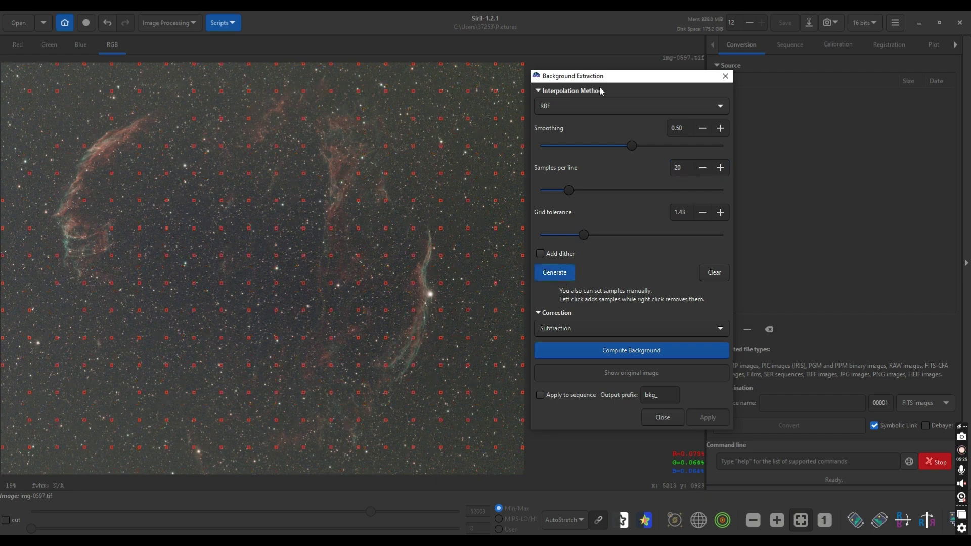
left_click_drag(587, 79, 629, 68)
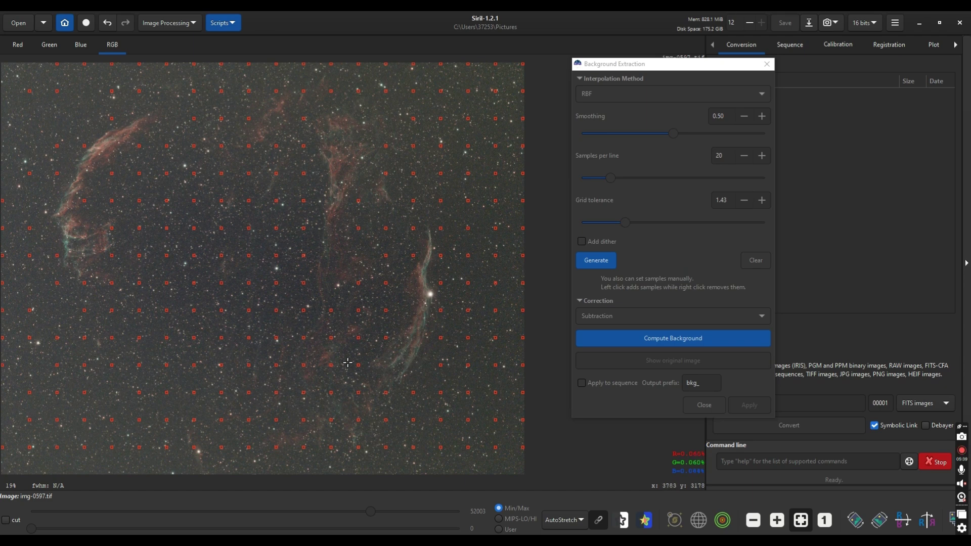
Delete one background sample and add several samples near the top-left and left edge
right_click(331, 310)
left_click(46, 110)
left_click(26, 120)
left_click(14, 151)
left_click(74, 119)
left_click(46, 123)
left_click(19, 292)
Add seven background samples along the bottom edge and two in the lower left
left_click(502, 463)
left_click(459, 458)
left_click(415, 460)
left_click(384, 464)
left_click(264, 457)
left_click(215, 465)
left_click(137, 462)
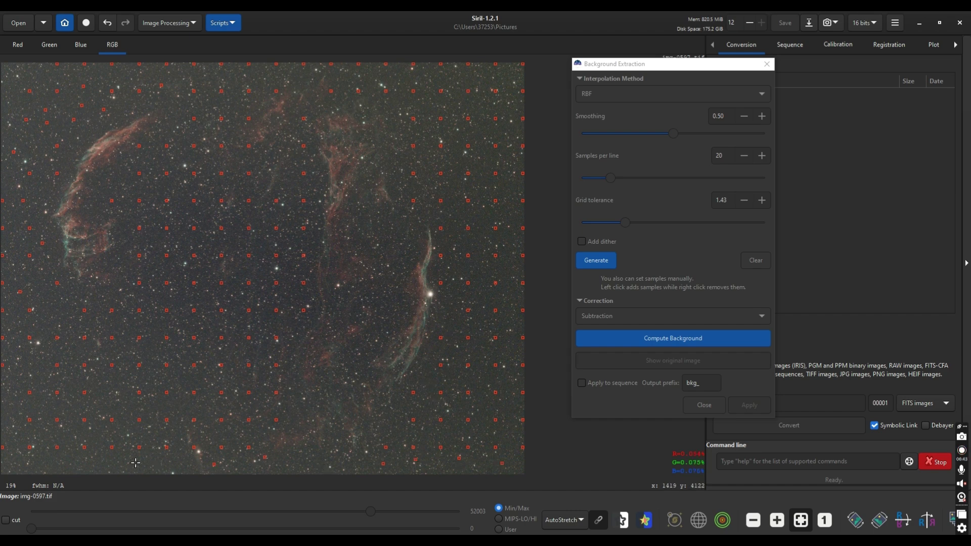
left_click(98, 321)
left_click(51, 321)
Compute the background model, compare it against the original image, and apply the subtraction
left_click(663, 337)
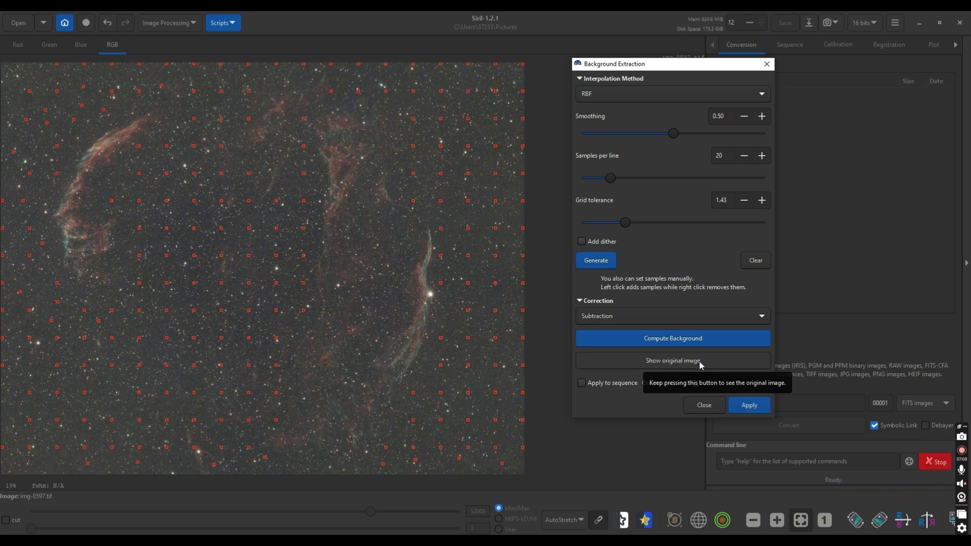
left_click(699, 360)
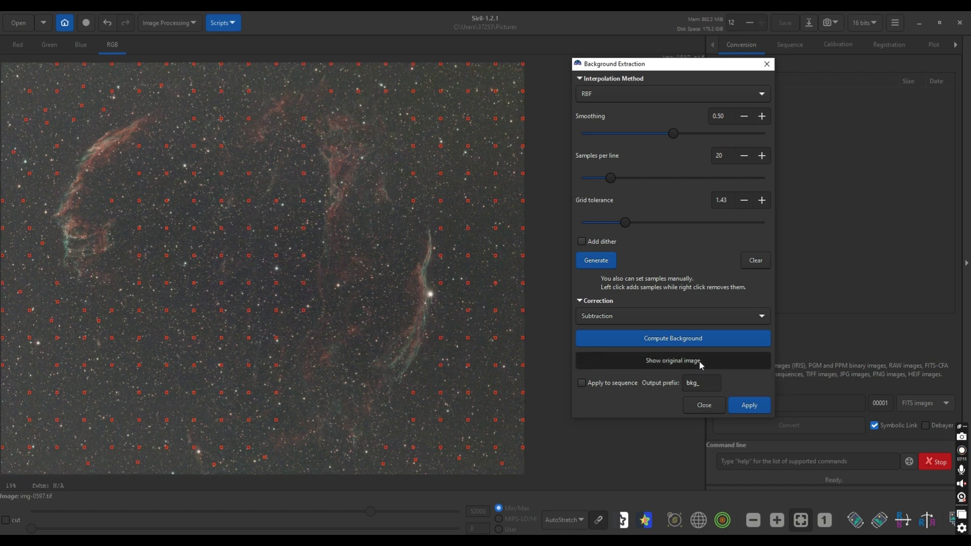
left_click(699, 360)
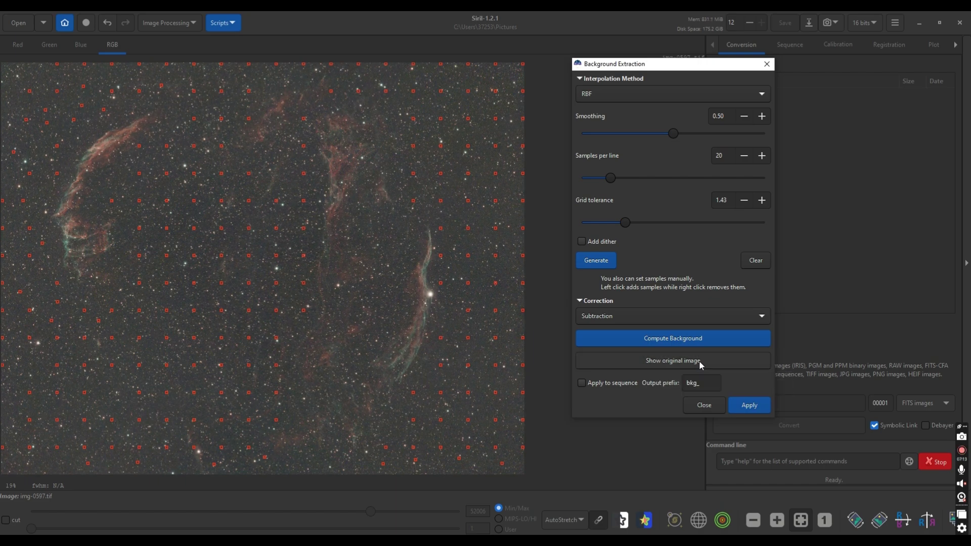
left_click(699, 360)
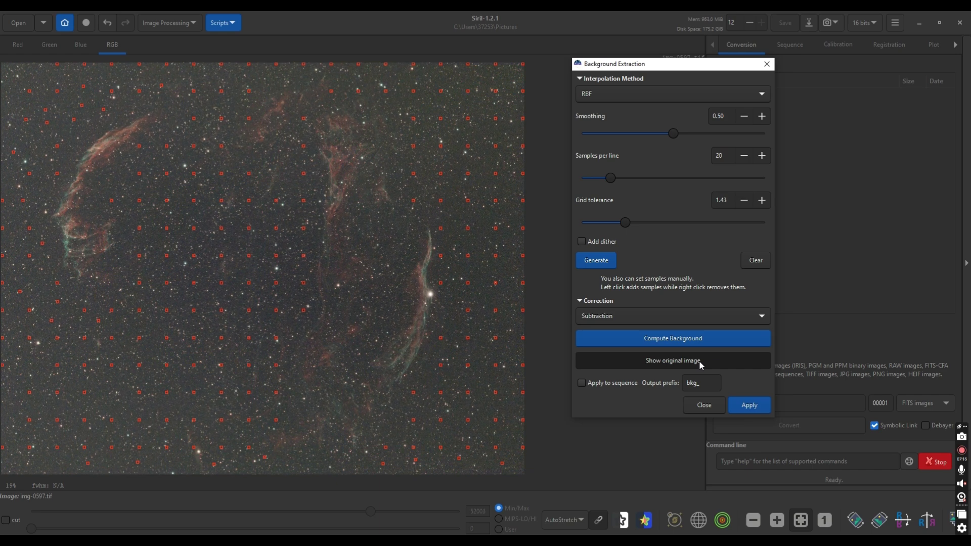
left_click(699, 360)
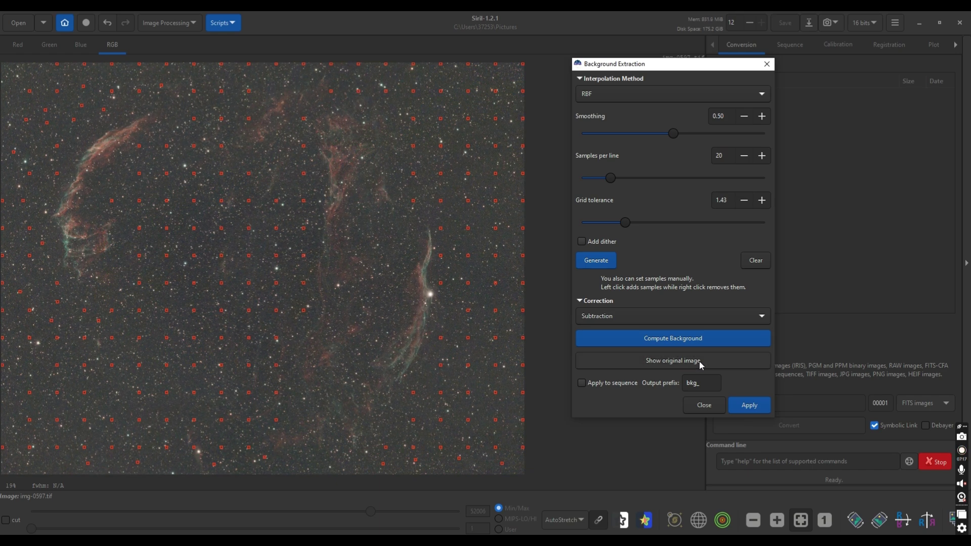
left_click(750, 407)
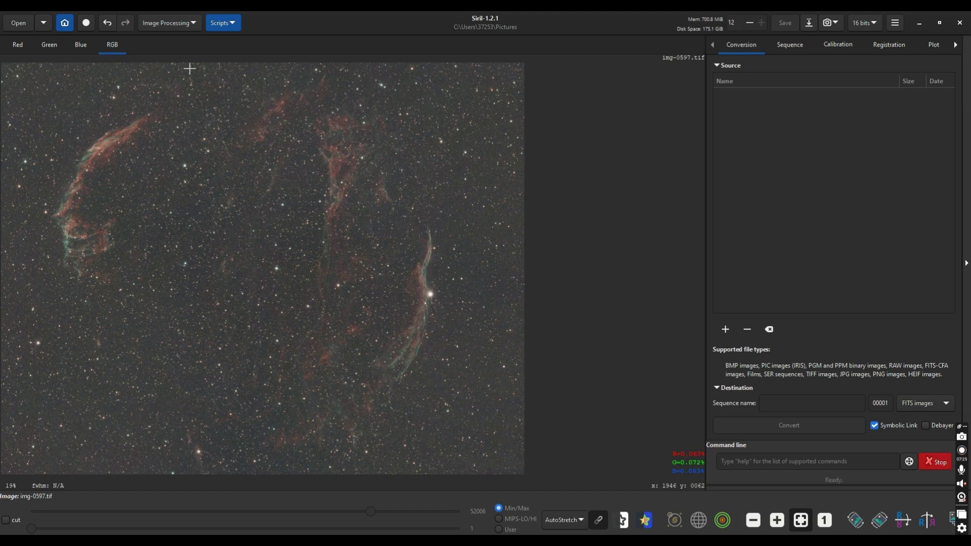
Open Photometric Color Calibration from Image Processing, then switch to File Explorer with Alt+Tab
left_click(173, 24)
left_click(169, 96)
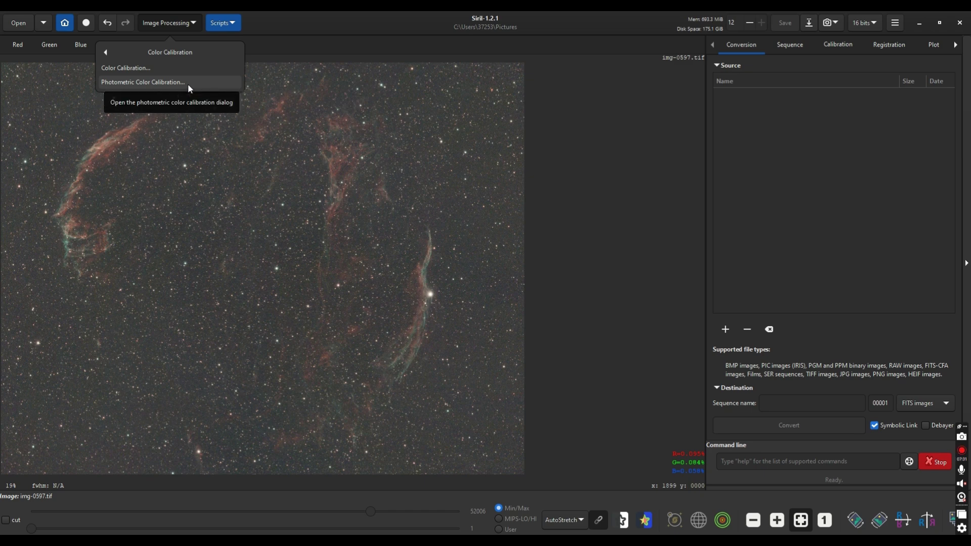
left_click(187, 84)
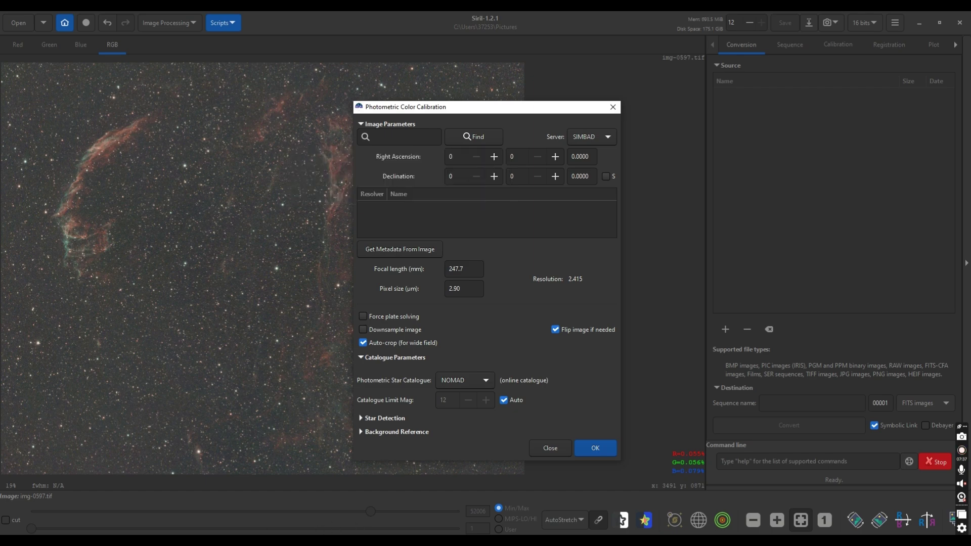
key("alt+Tab")
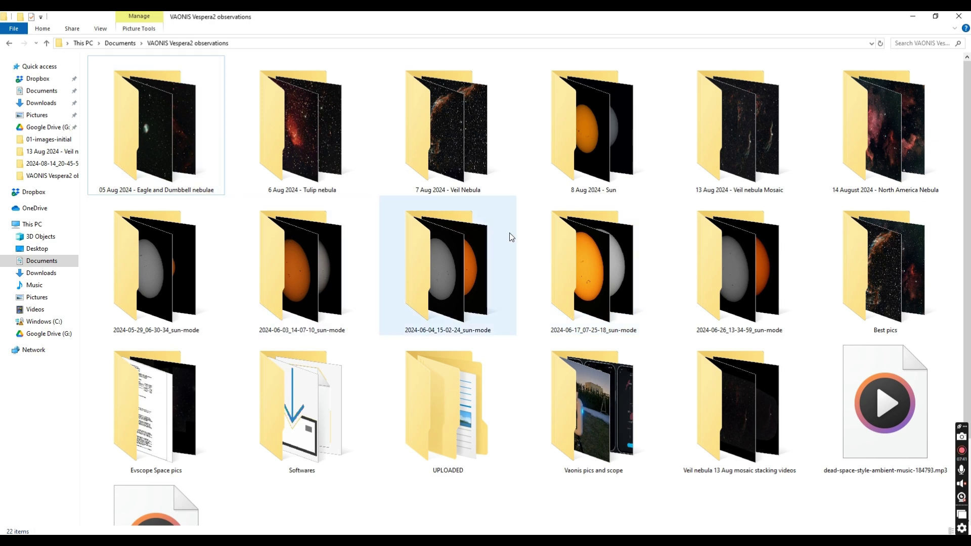
Open the 13 Aug 2024 - Veil nebula Mosaic folder, then return to Siril's calibration search field
double_click(763, 138)
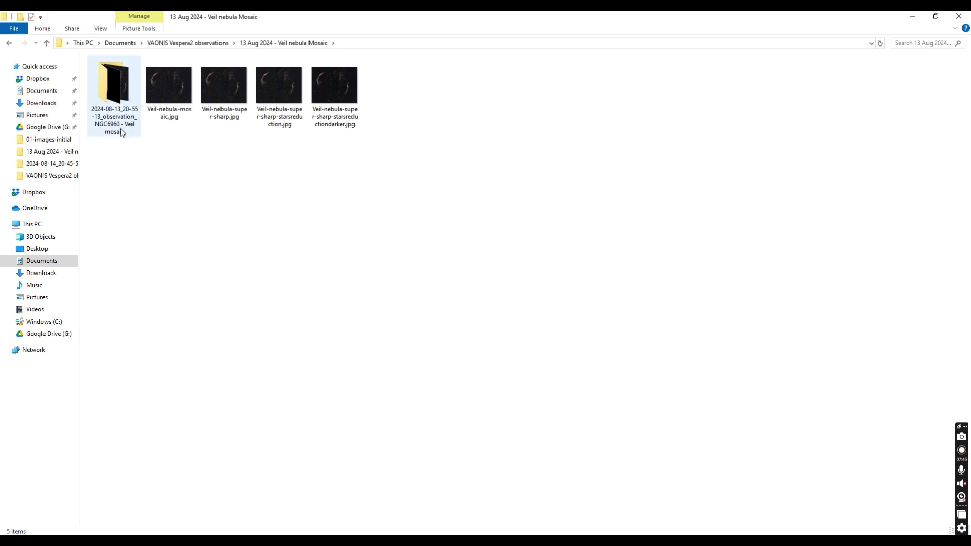
mouse_move(110, 133)
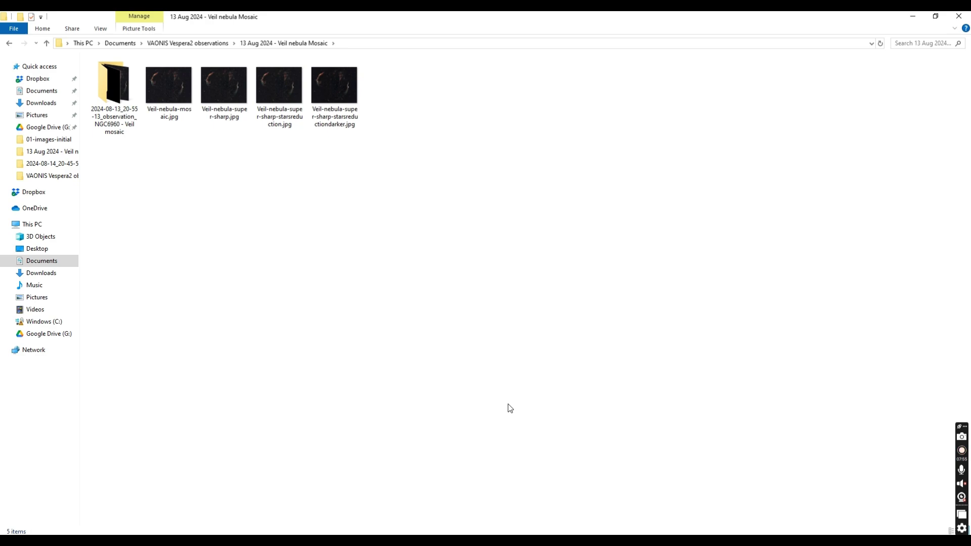
mouse_move(495, 530)
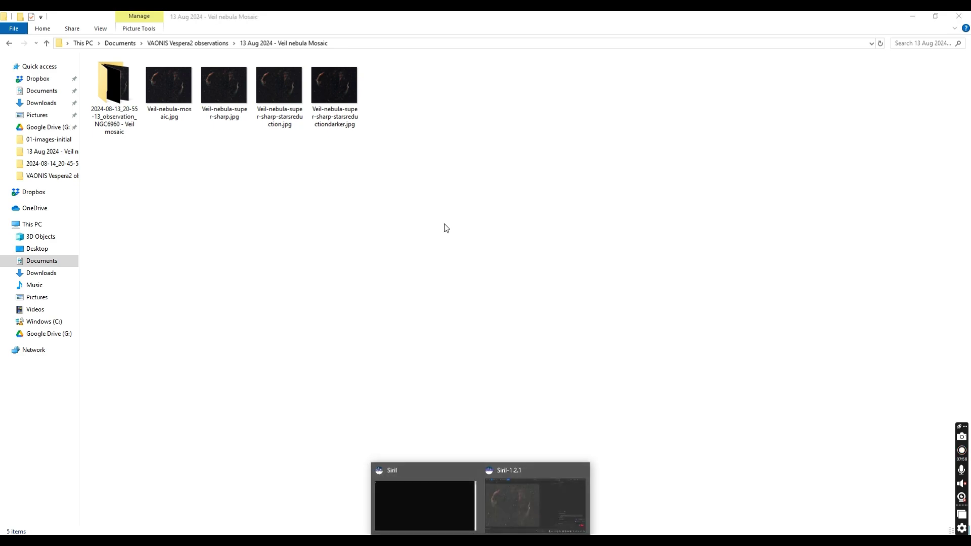
left_click(527, 506)
left_click(404, 141)
Run photometric colour calibration for target NGC6960 with 250 mm focal length, then close the dialog
type("NGC")
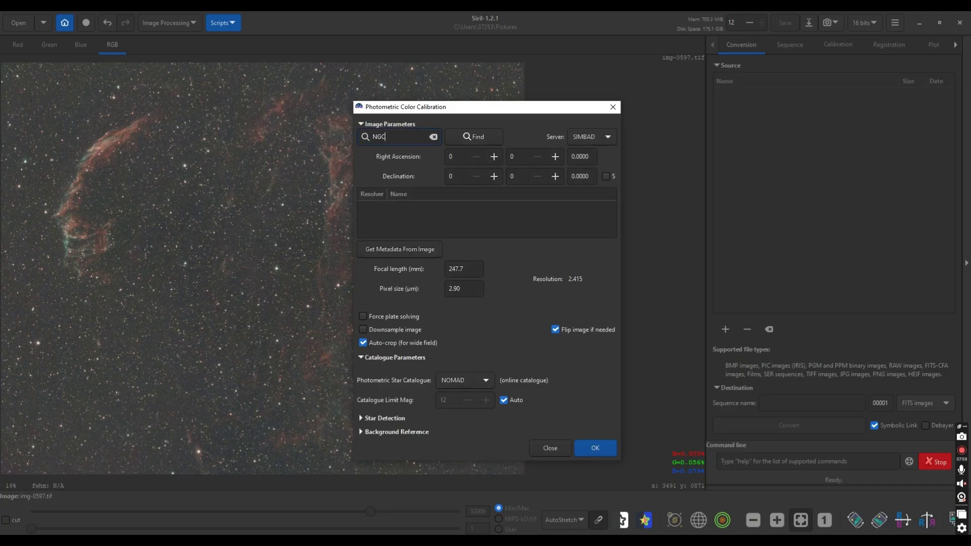
type("6960")
key("Return")
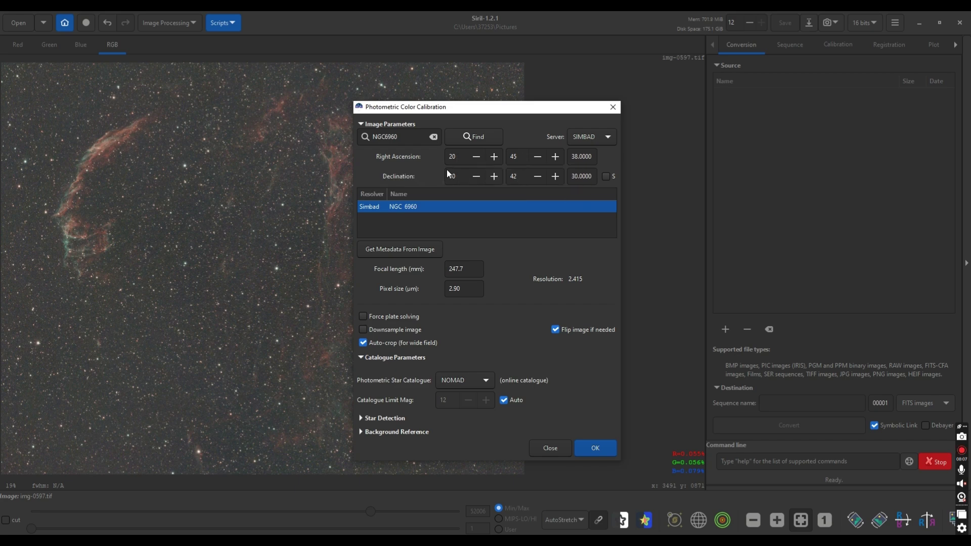
left_click_drag(478, 268, 449, 268)
type("250")
left_click_drag(503, 106, 732, 102)
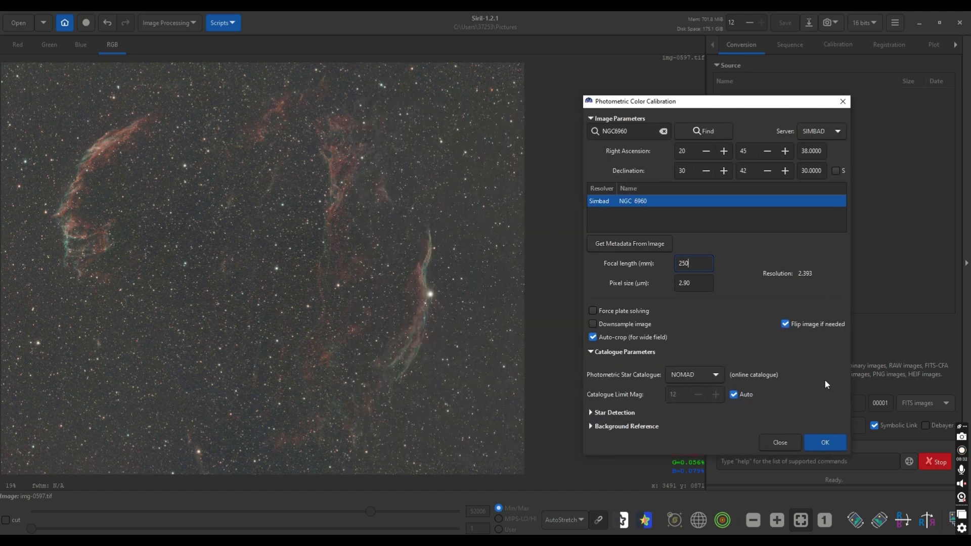
left_click(830, 450)
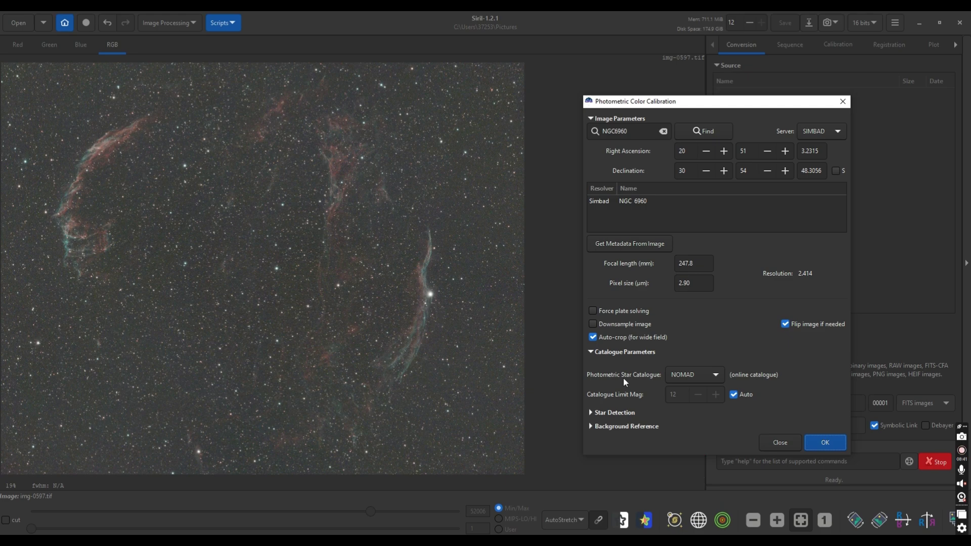
left_click(780, 443)
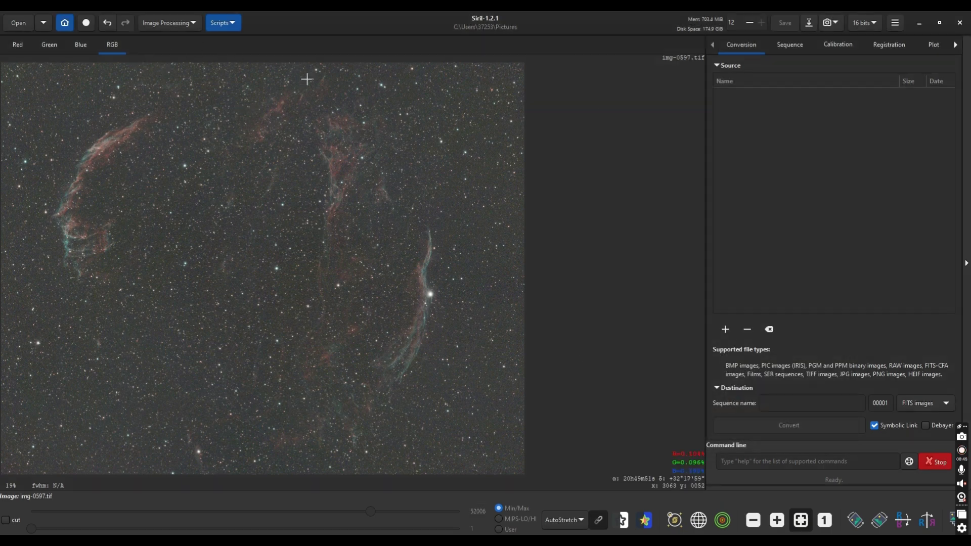
Save the image as 16-bit VeilNebula-Tuto.tif in the VAONIS Vespera2 observations folder, accepting the warning
left_click(809, 23)
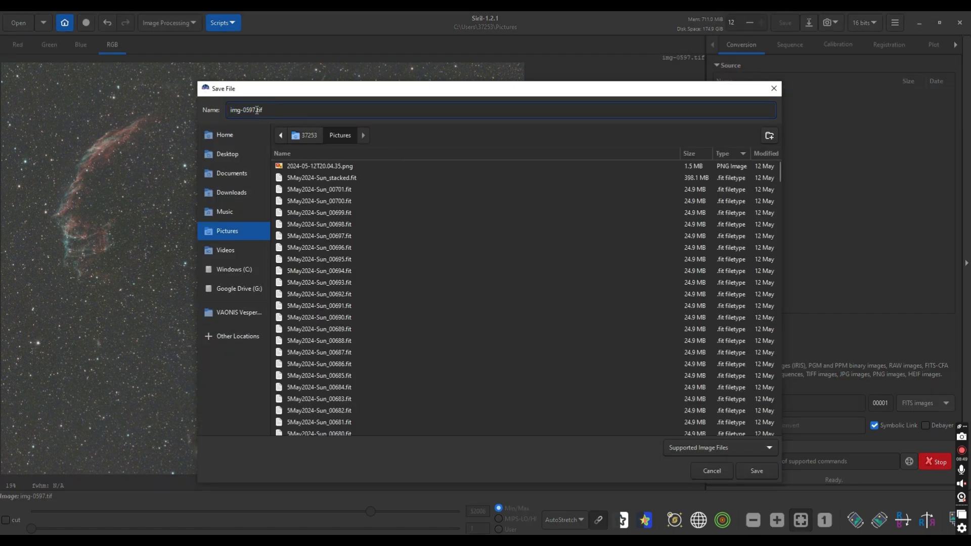
key("BackSpace")
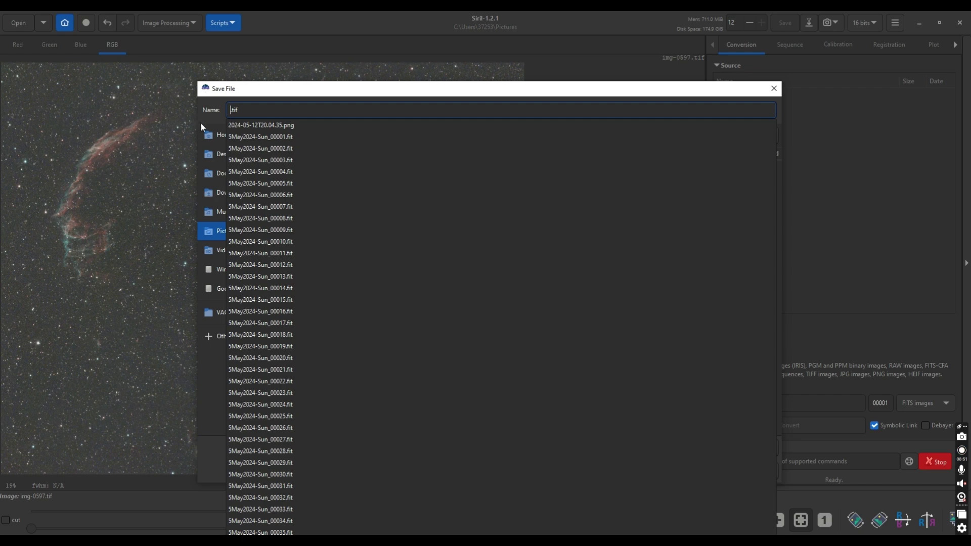
type("VeilNebu")
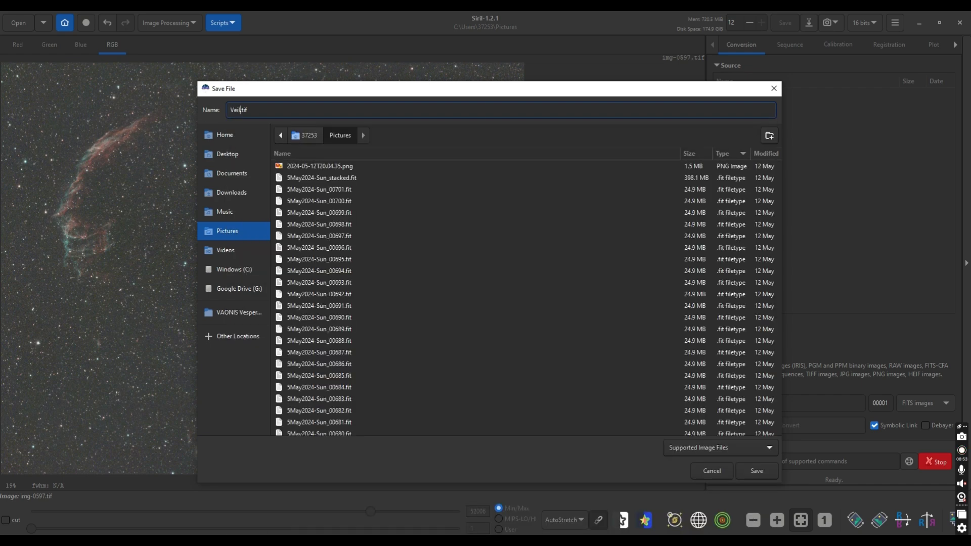
type("la-Tuto")
left_click(238, 309)
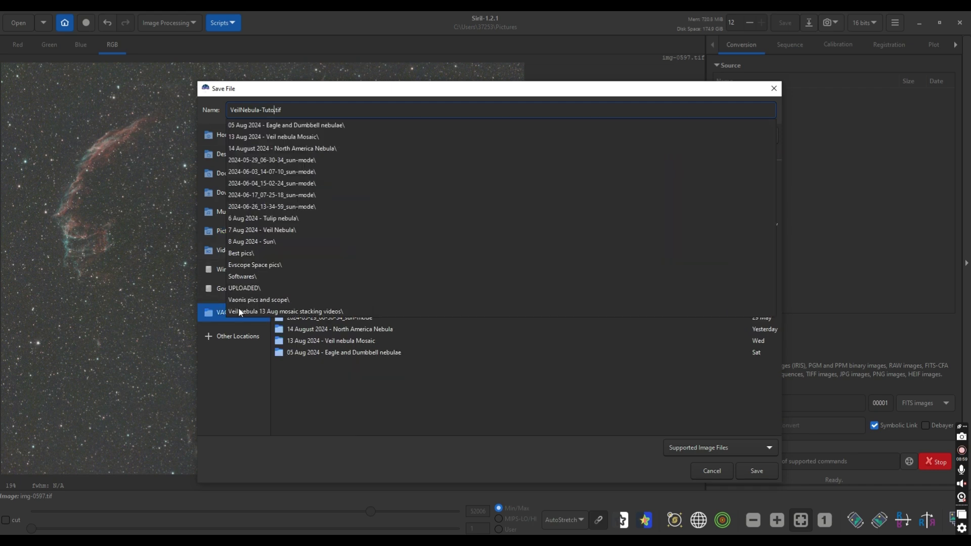
left_click(245, 426)
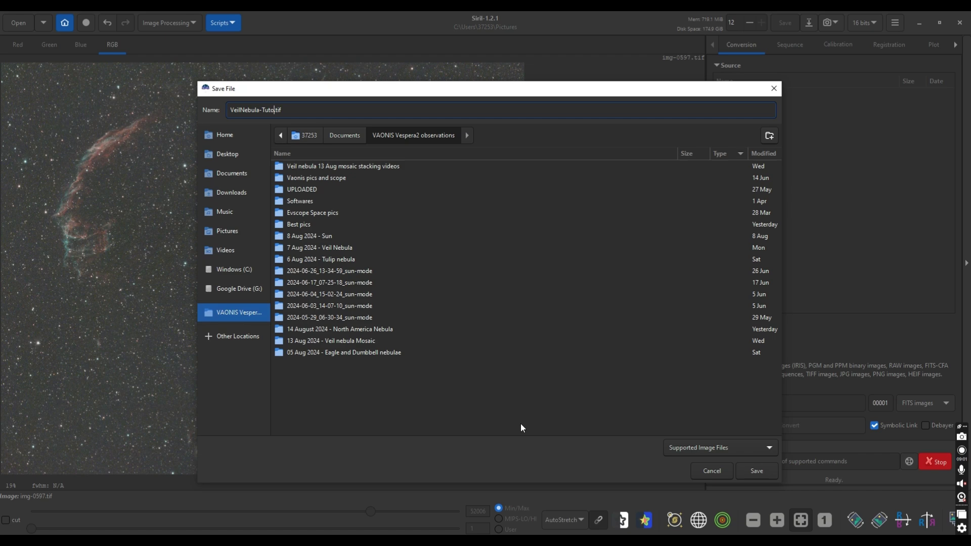
left_click(759, 471)
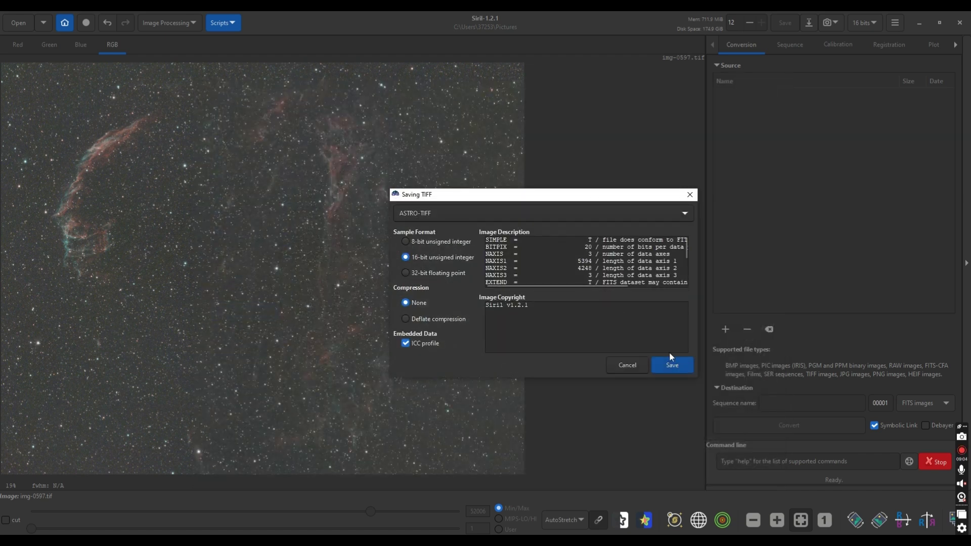
left_click(676, 369)
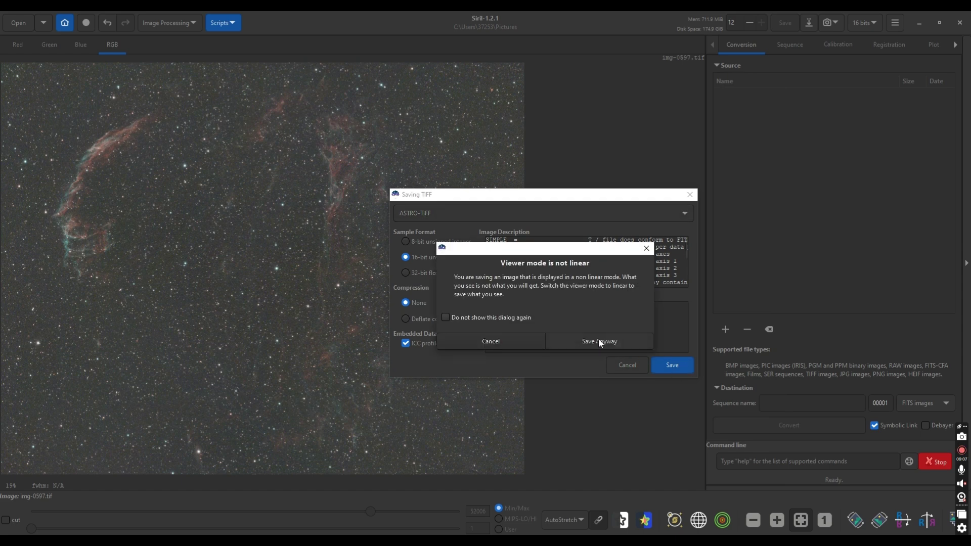
left_click(599, 339)
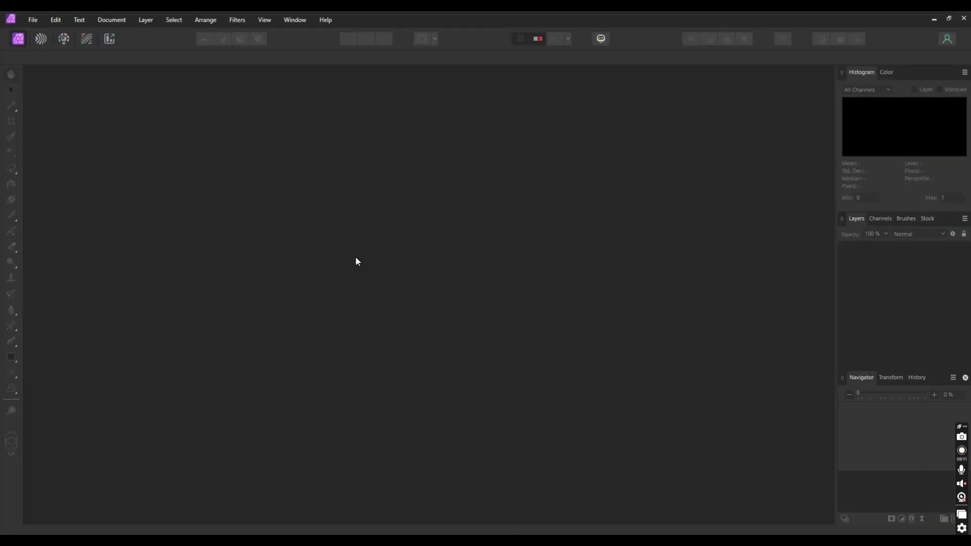
Open VeilNebula-Tuto.tif from the VAONIS Vespera2 observations folder, try Tone Mapping, then return to Siril
left_click(33, 20)
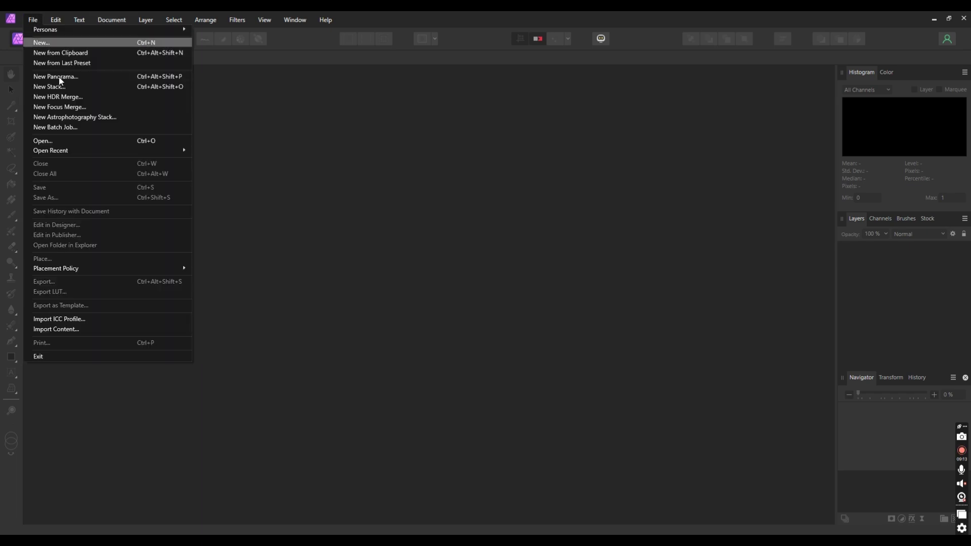
left_click(64, 138)
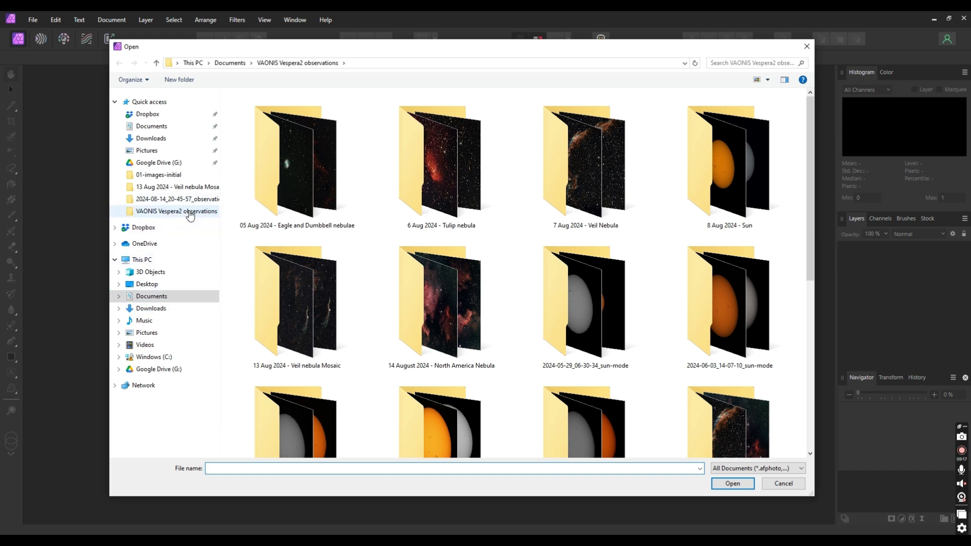
left_click(185, 211)
scroll(535, 265, "down", 1)
scroll(535, 265, "down", 2)
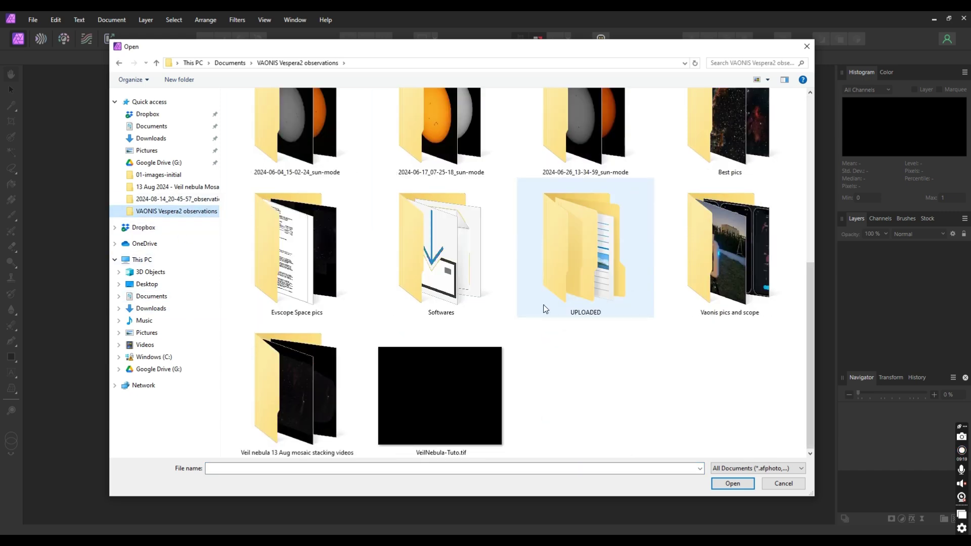
double_click(439, 398)
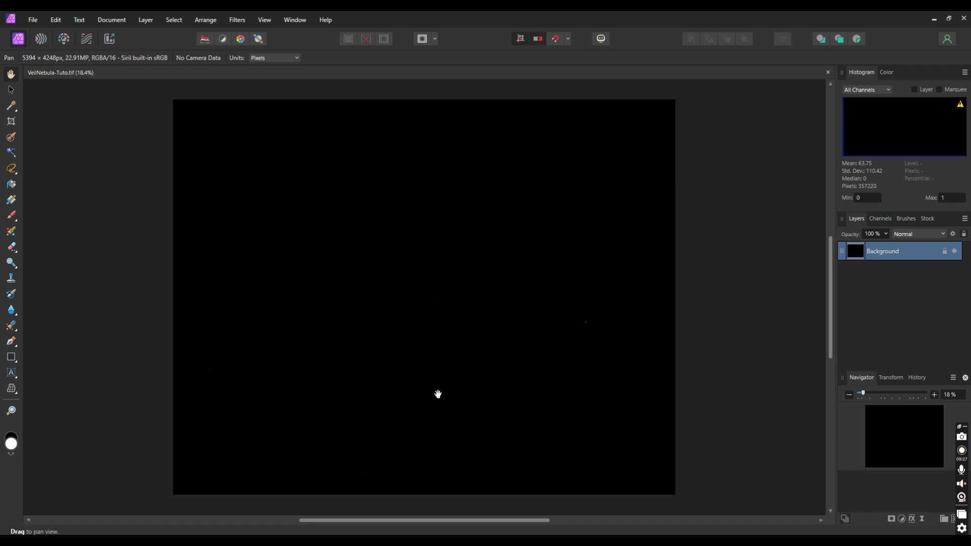
left_click(87, 40)
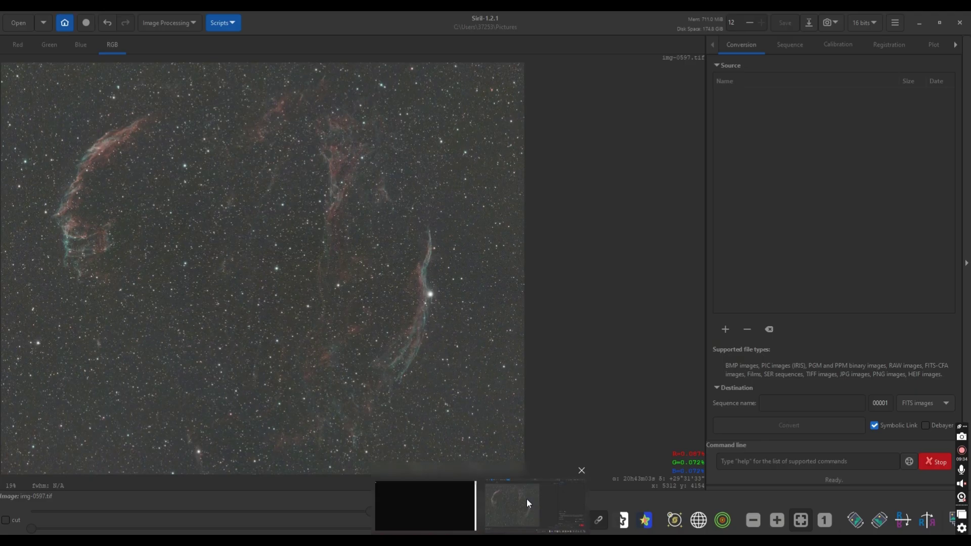
left_click(527, 499)
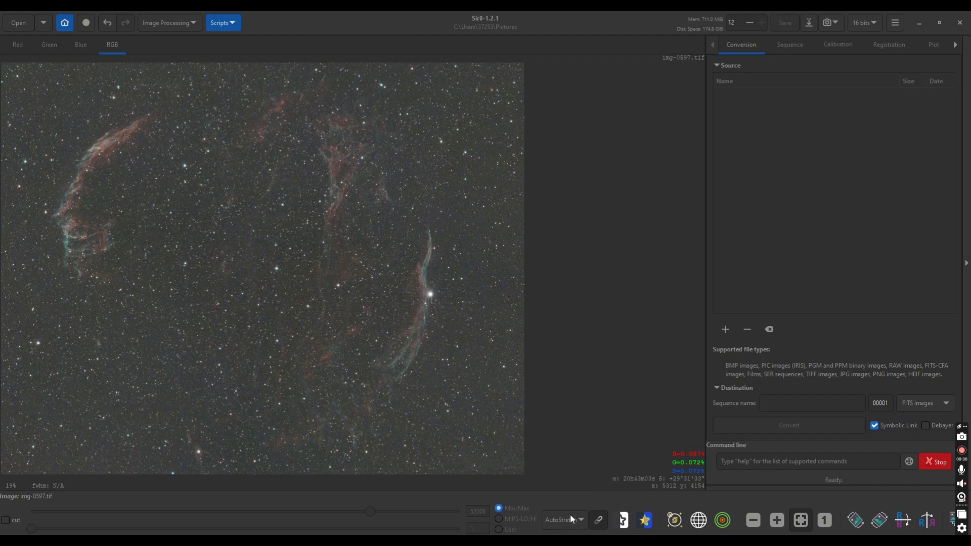
Switch Siril's preview display to linear
left_click(253, 117)
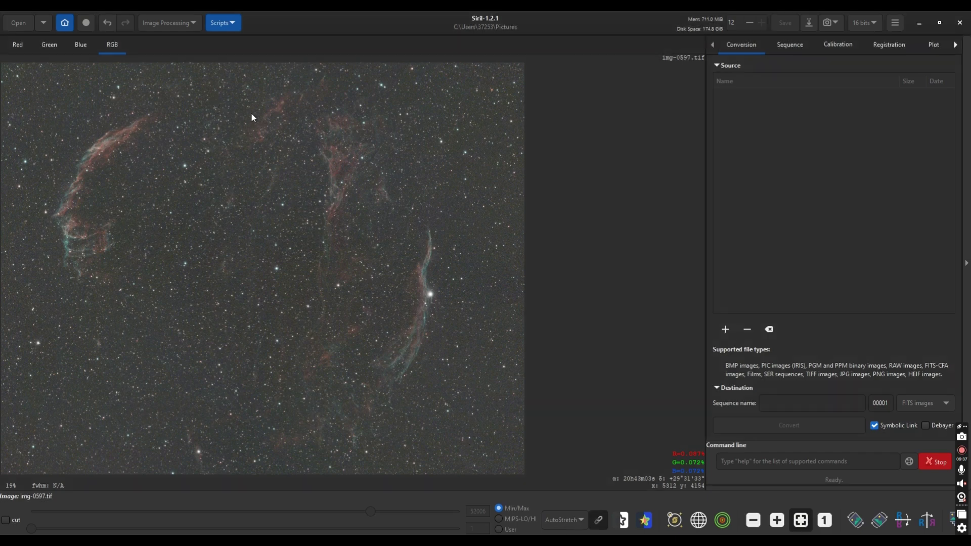
left_click(571, 519)
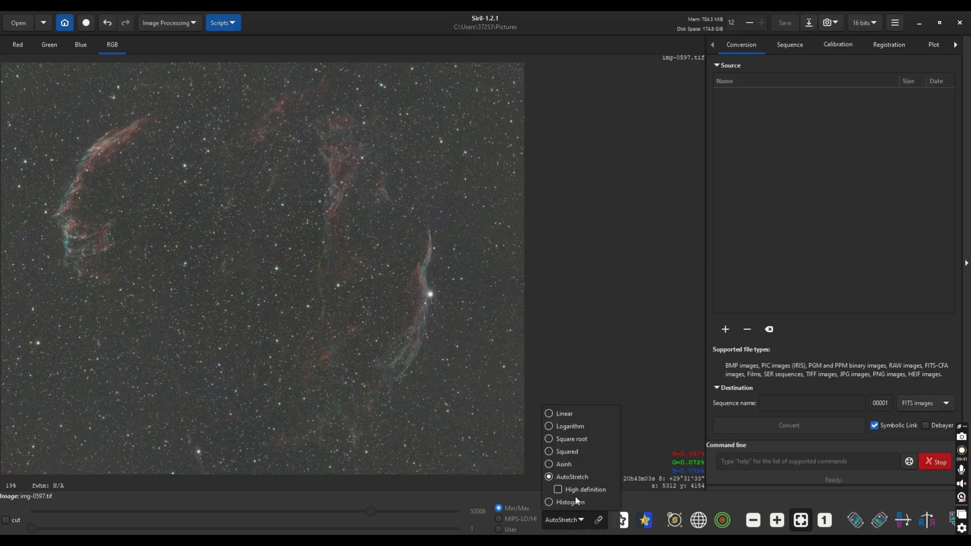
left_click(576, 414)
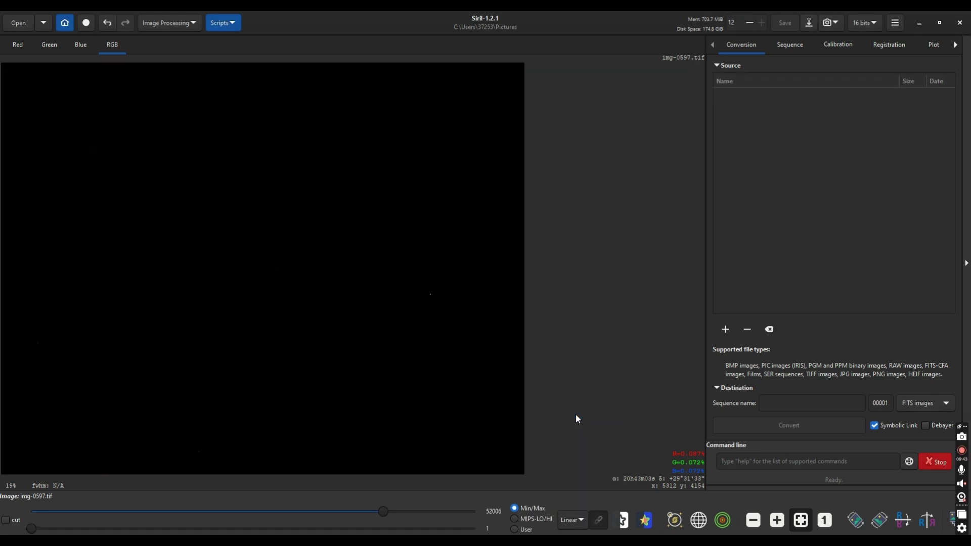
Auto-stretch in Histogram Transformation, raise midtones and shadows, lower highlights, then apply and close
left_click(174, 23)
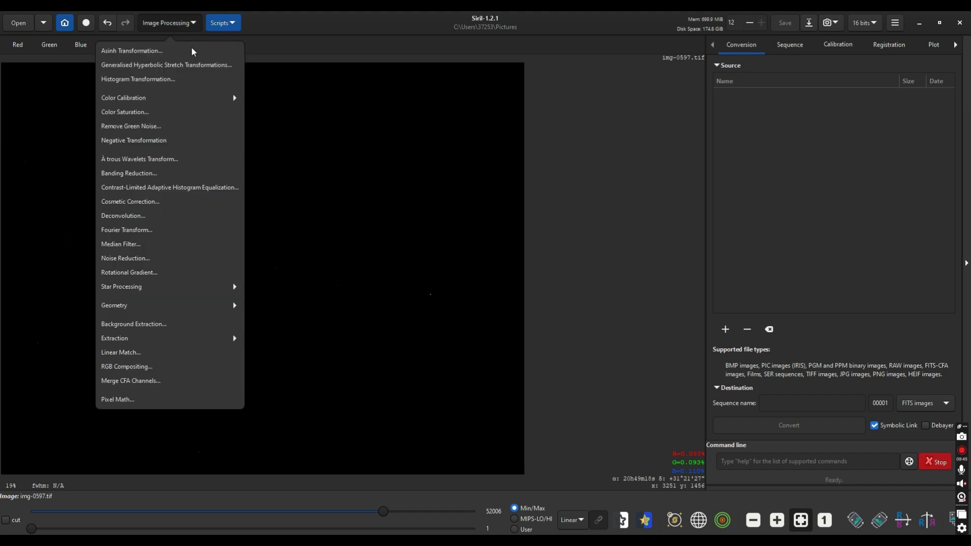
left_click(159, 80)
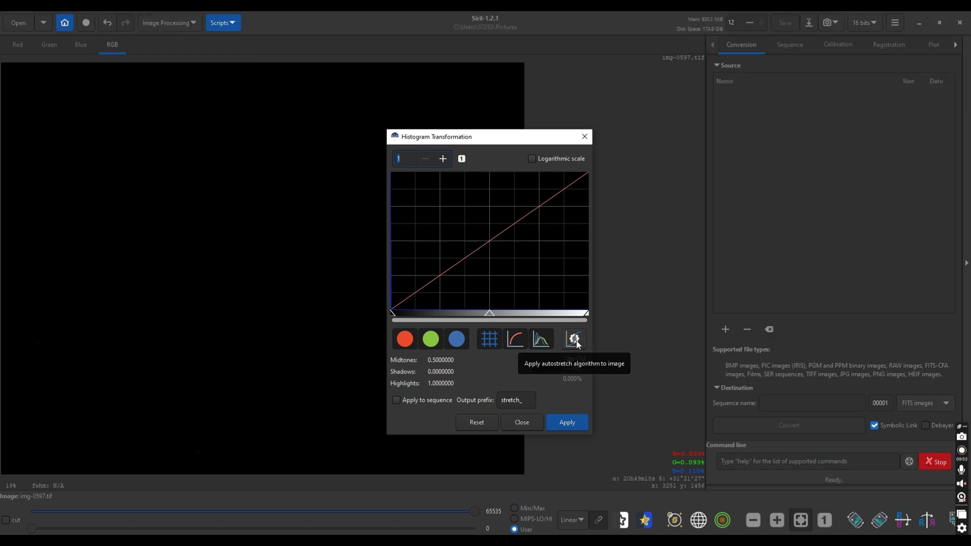
left_click(578, 343)
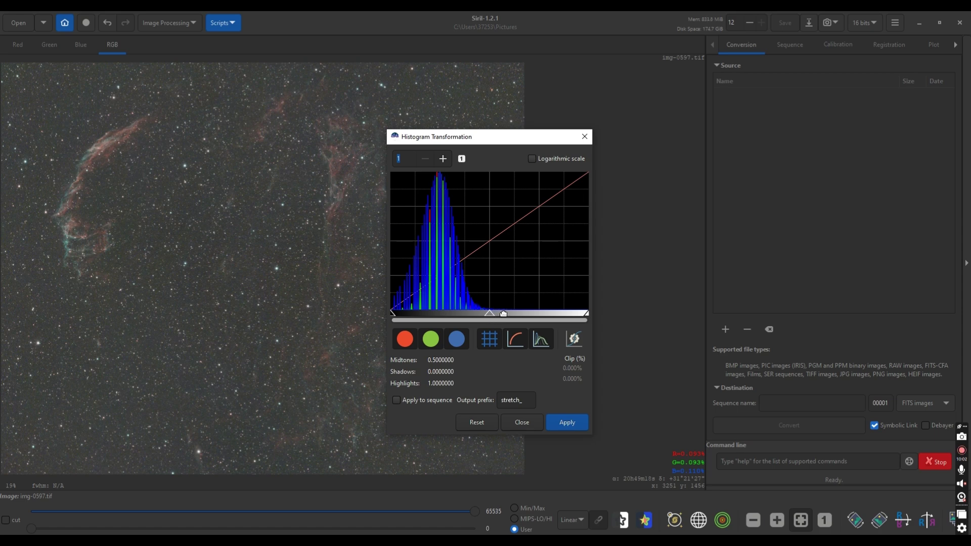
left_click_drag(490, 314, 506, 314)
left_click_drag(393, 314, 409, 314)
left_click_drag(584, 318, 571, 314)
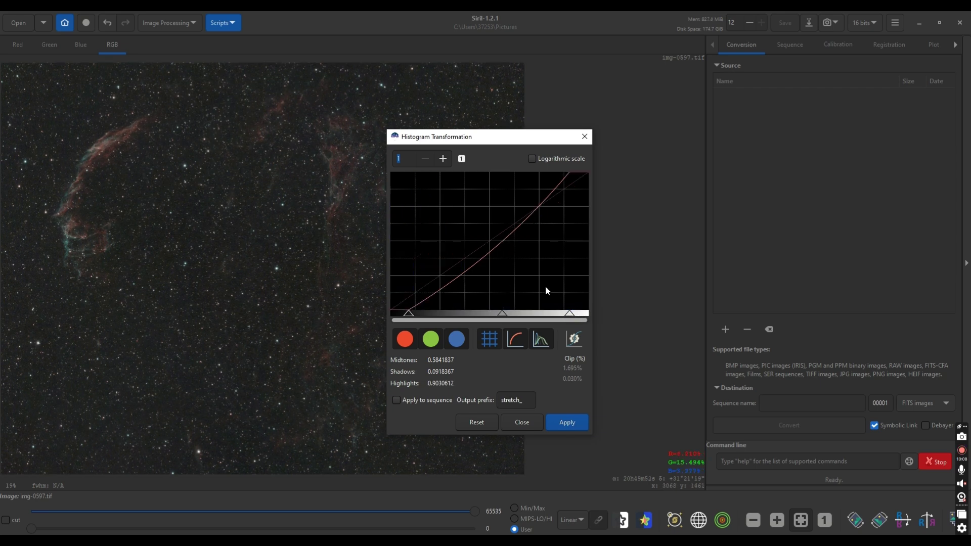
left_click_drag(426, 144, 577, 109)
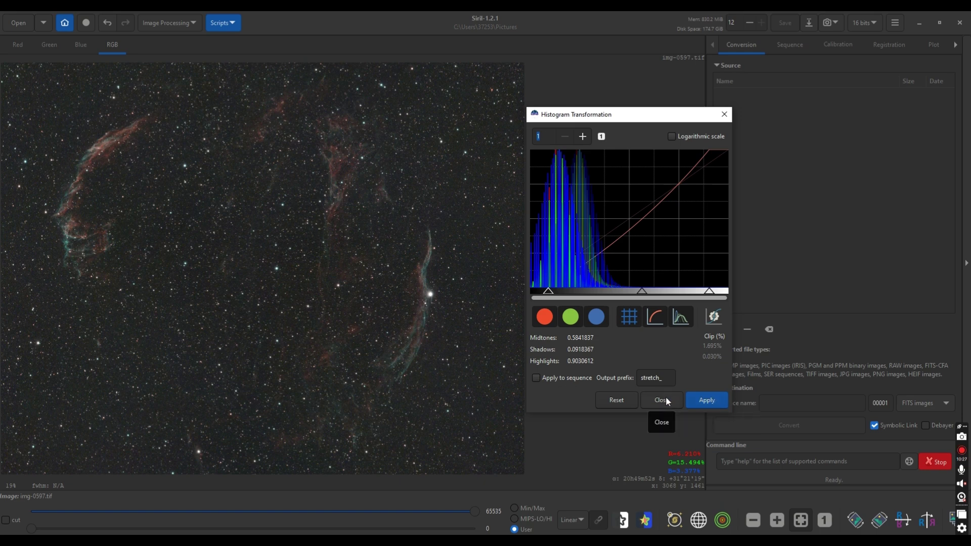
left_click(708, 400)
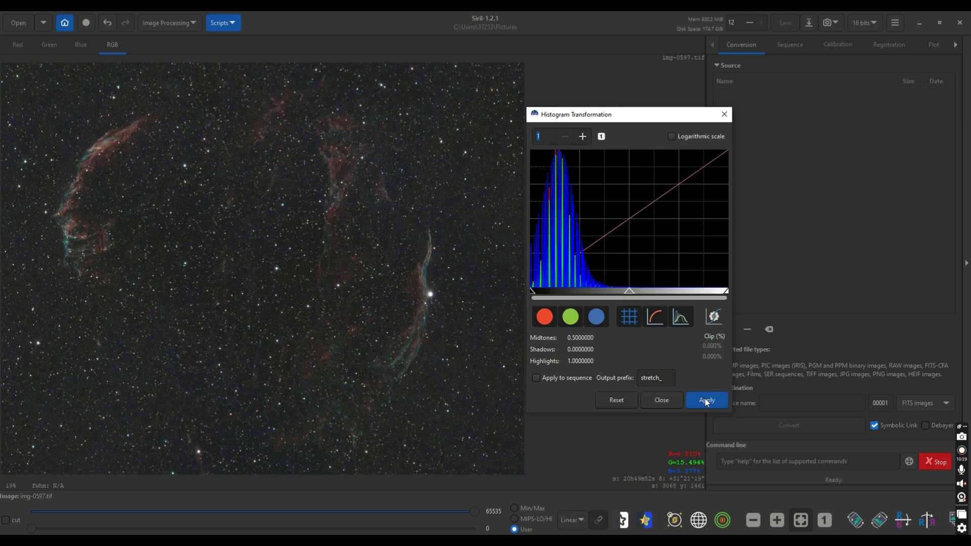
left_click(660, 400)
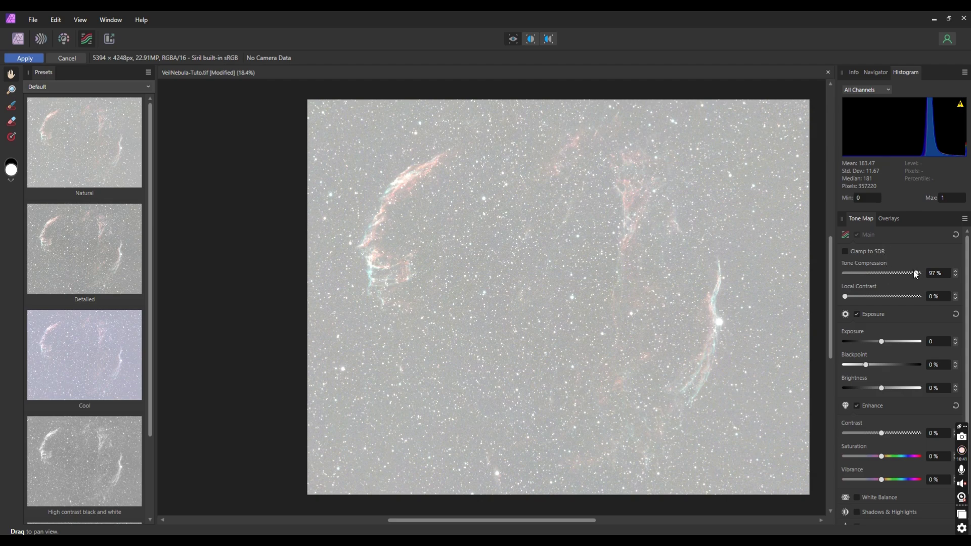
Lower Tone Compression to 35% and apply the tone map
left_click_drag(917, 270, 872, 275)
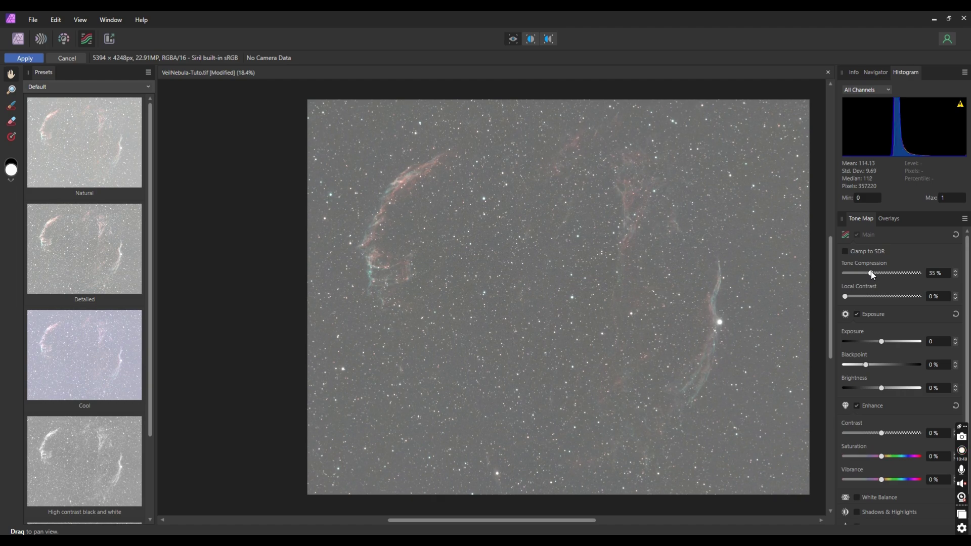
left_click(31, 61)
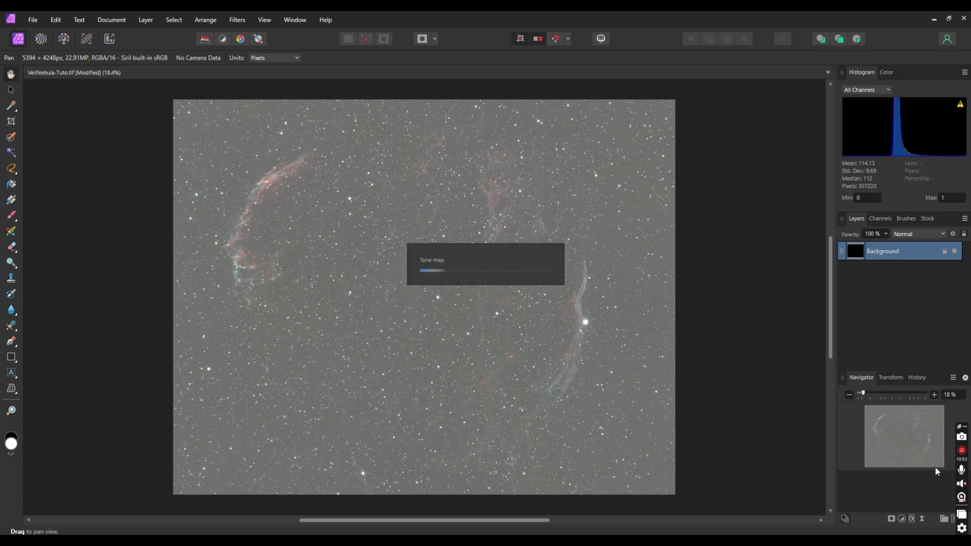
Add a Levels adjustment with Black Level 8% and merge it into the Background
left_click(902, 519)
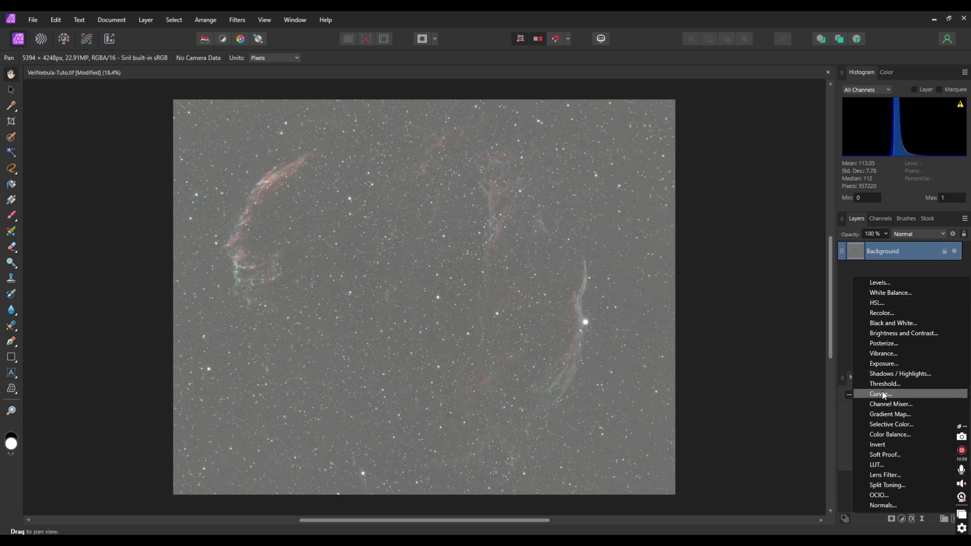
left_click(899, 284)
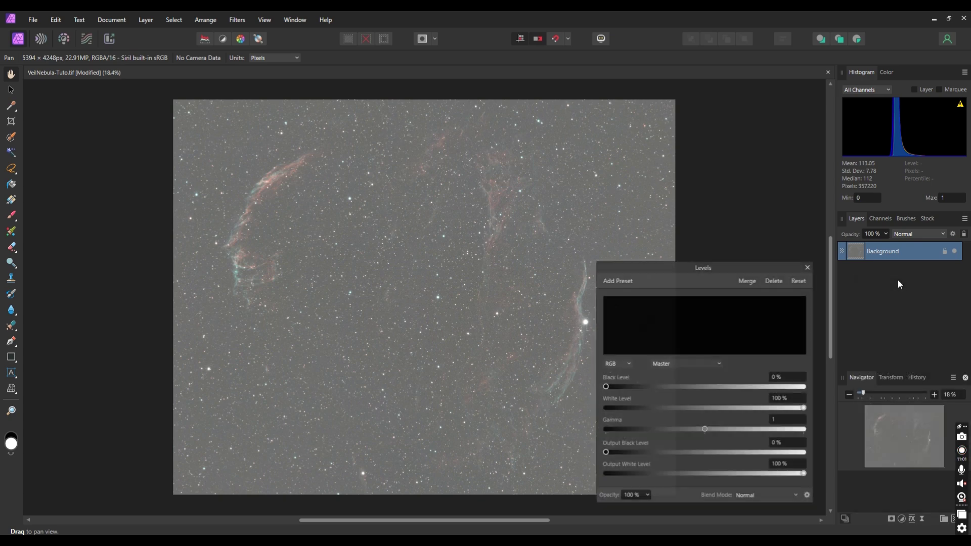
left_click_drag(606, 387, 621, 386)
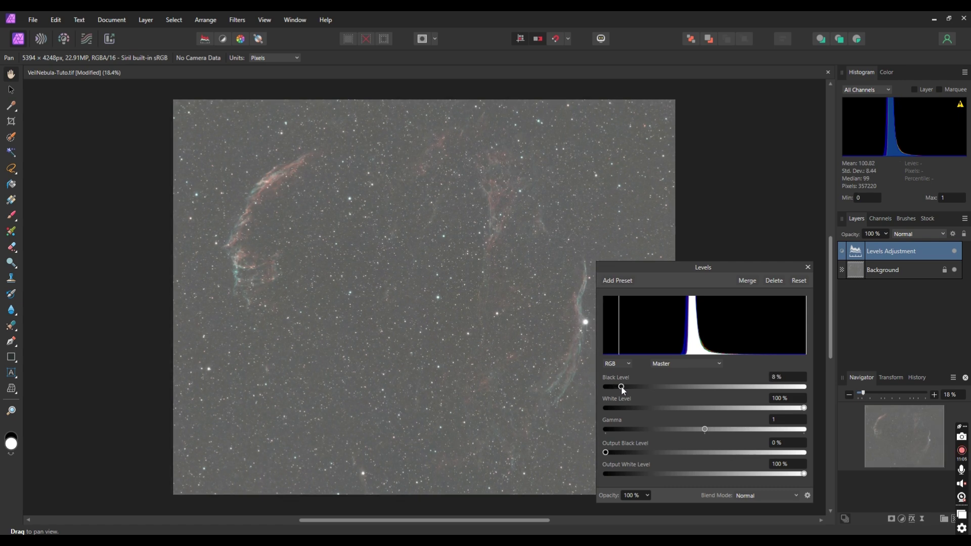
left_click(747, 281)
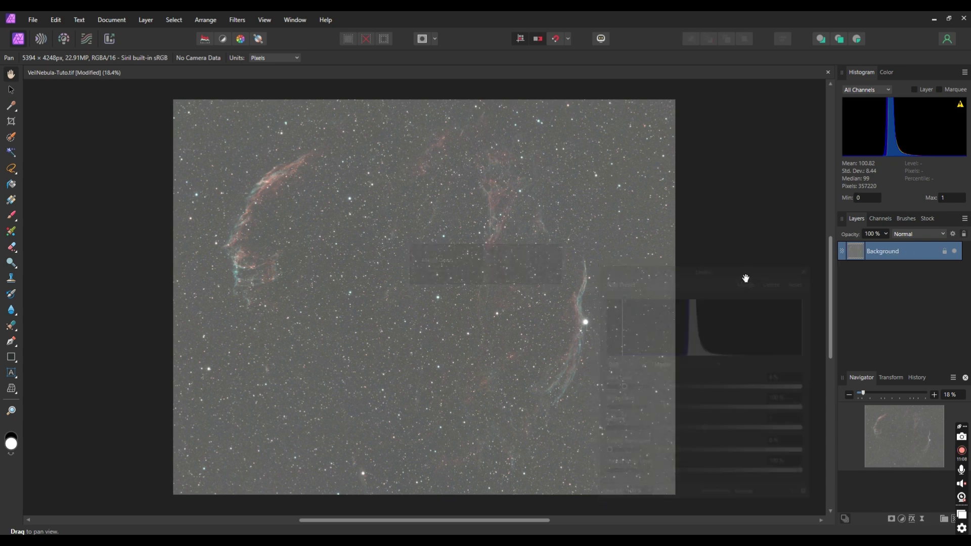
Add an S-shaped Curves adjustment and merge it into the Background
left_click(902, 519)
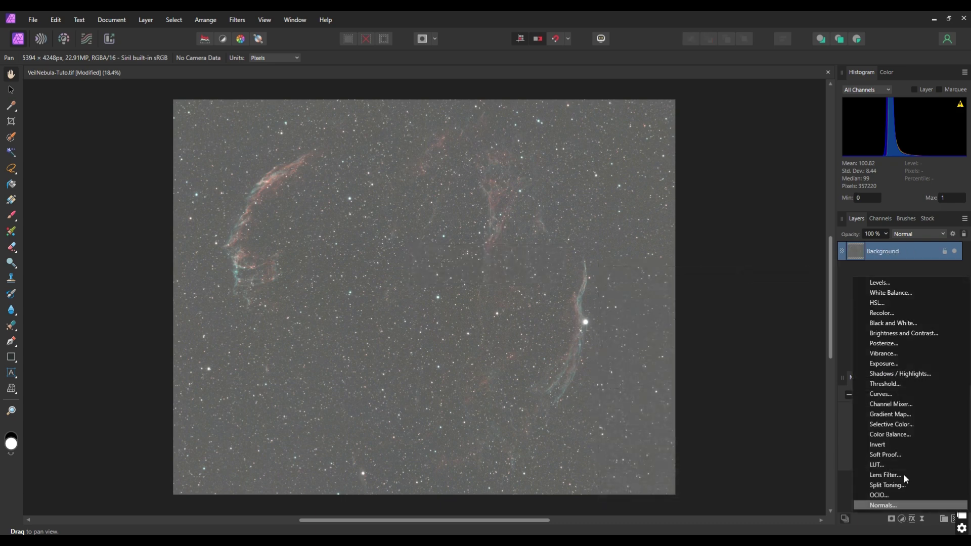
left_click(904, 393)
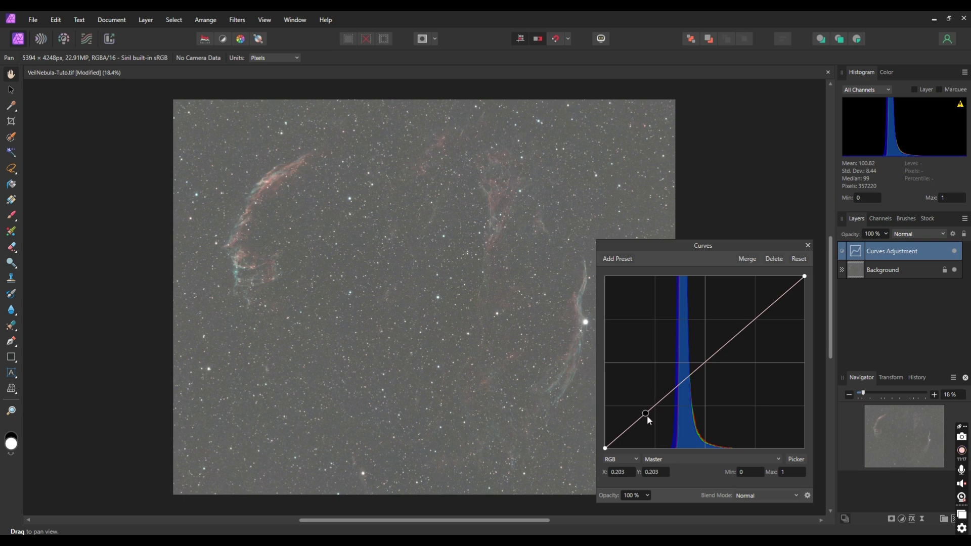
left_click_drag(647, 415, 651, 419)
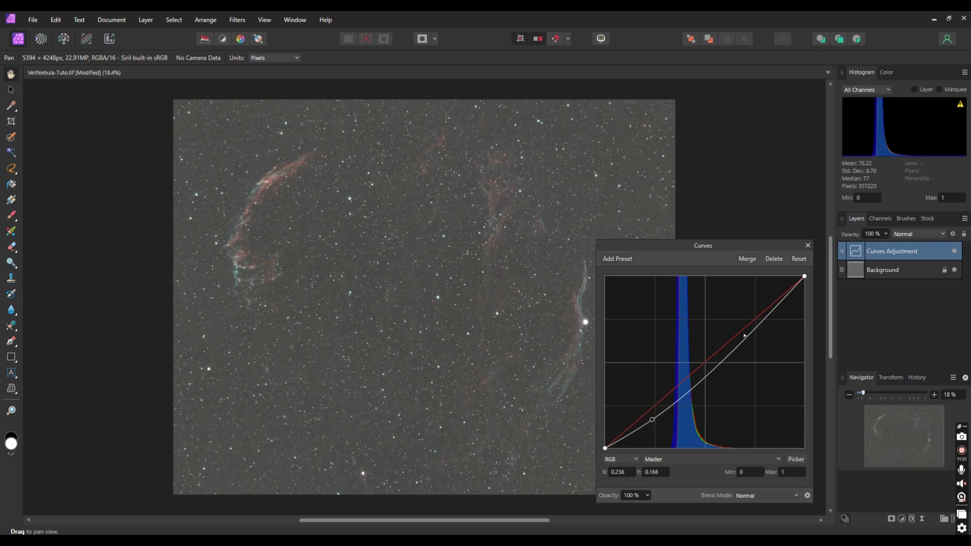
left_click_drag(744, 335, 737, 327)
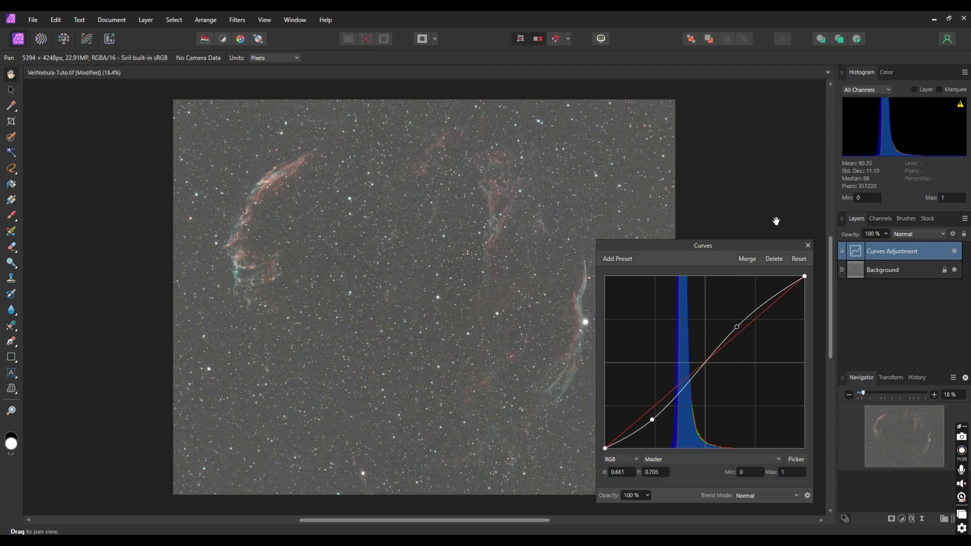
left_click(748, 260)
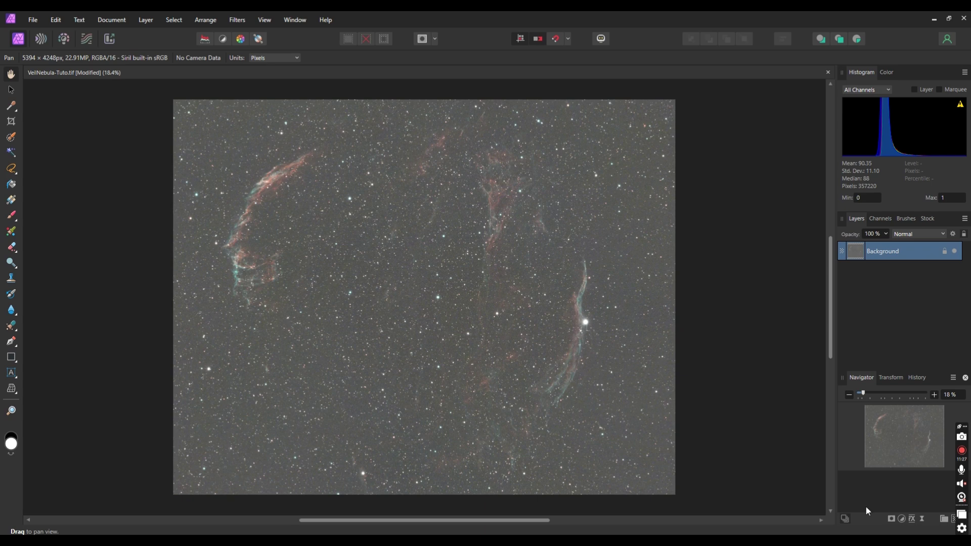
Add a second S-curve, lowering shadows and lifting the upper curve, and merge it
left_click(902, 516)
left_click(902, 394)
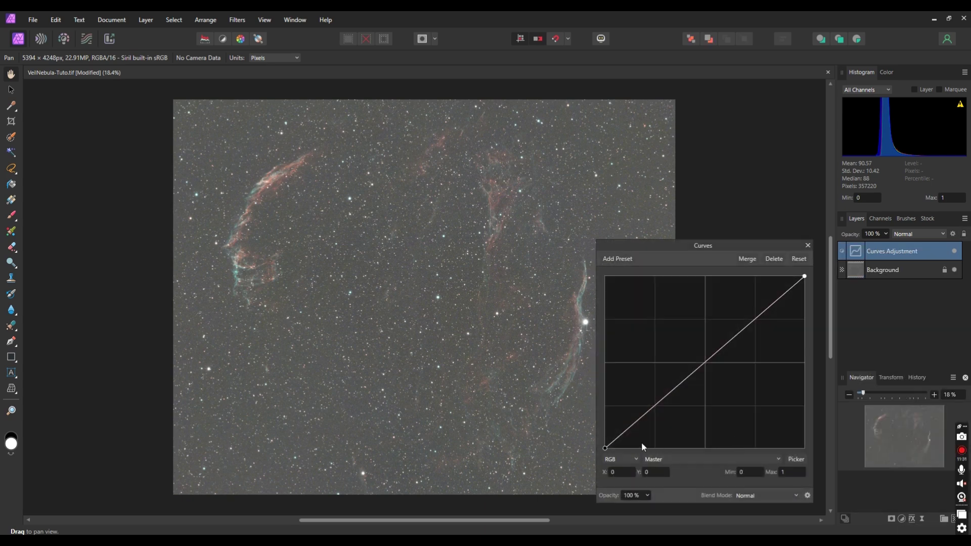
left_click_drag(635, 419, 642, 424)
left_click_drag(743, 334, 734, 332)
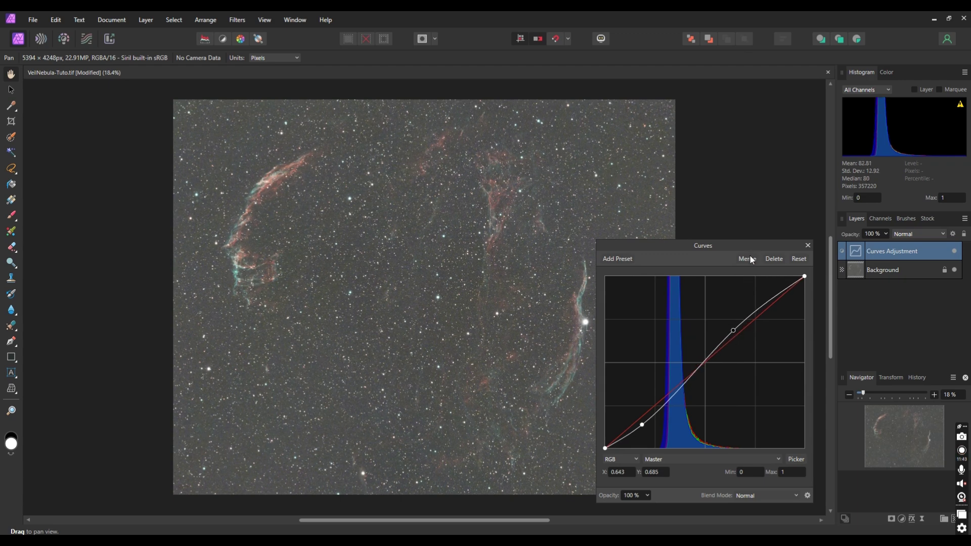
key("ctrl+e")
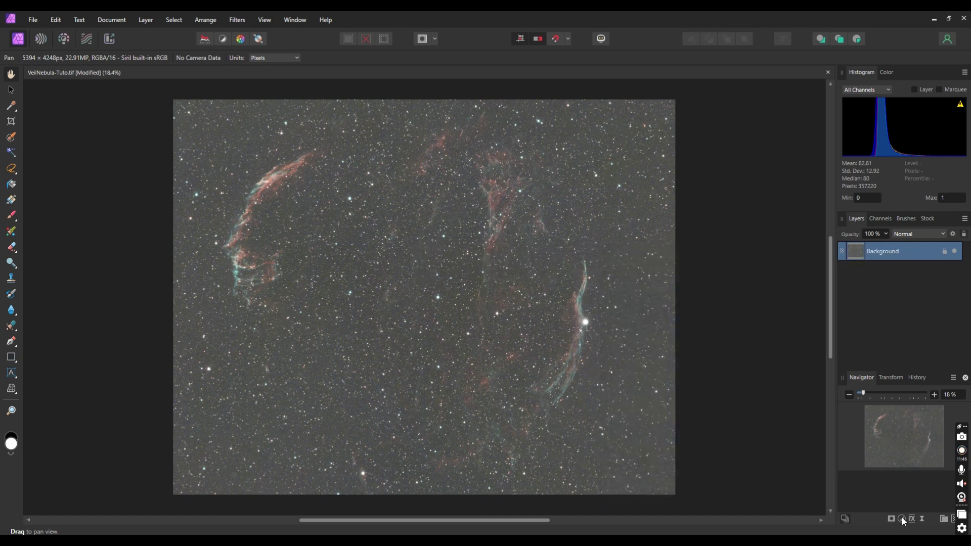
Add a Levels adjustment with Black Level 6% and merge it down
left_click(902, 519)
left_click(894, 283)
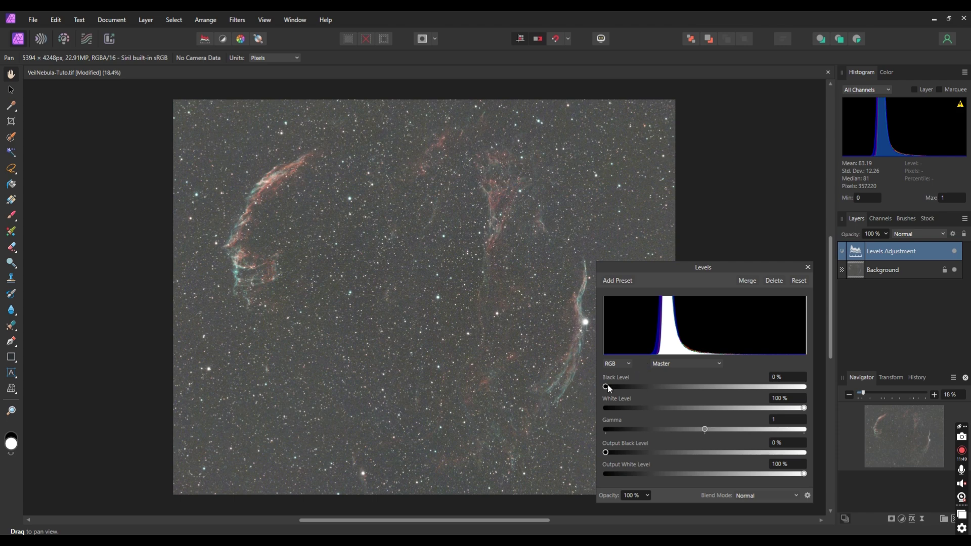
left_click_drag(606, 386, 618, 386)
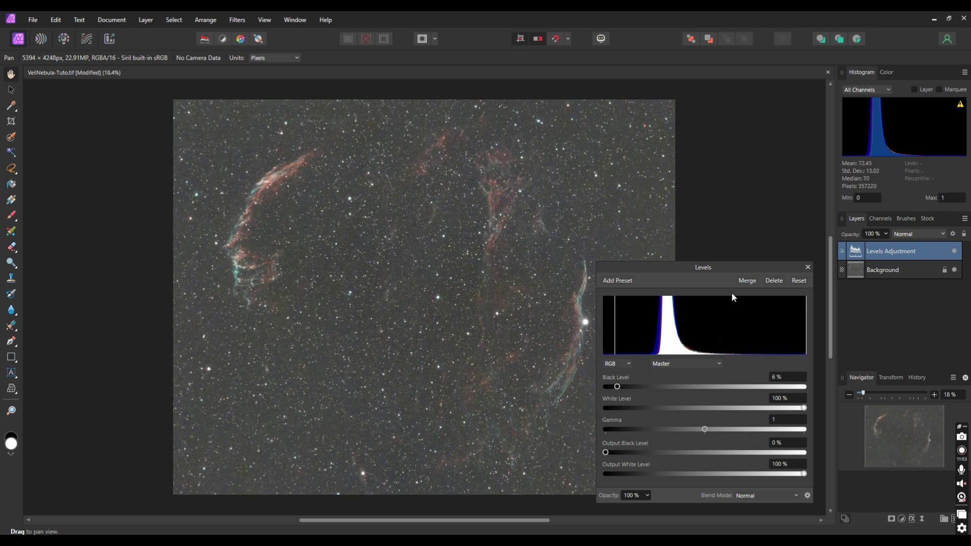
key("Delete")
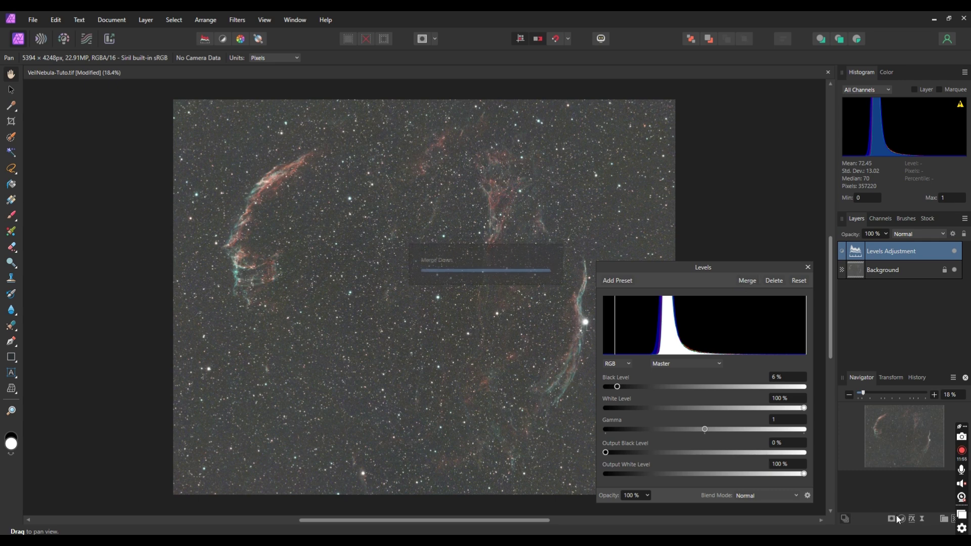
Add an S-curve with points near 0.158/0.063 and 0.686/0.717, then merge it
left_click(901, 519)
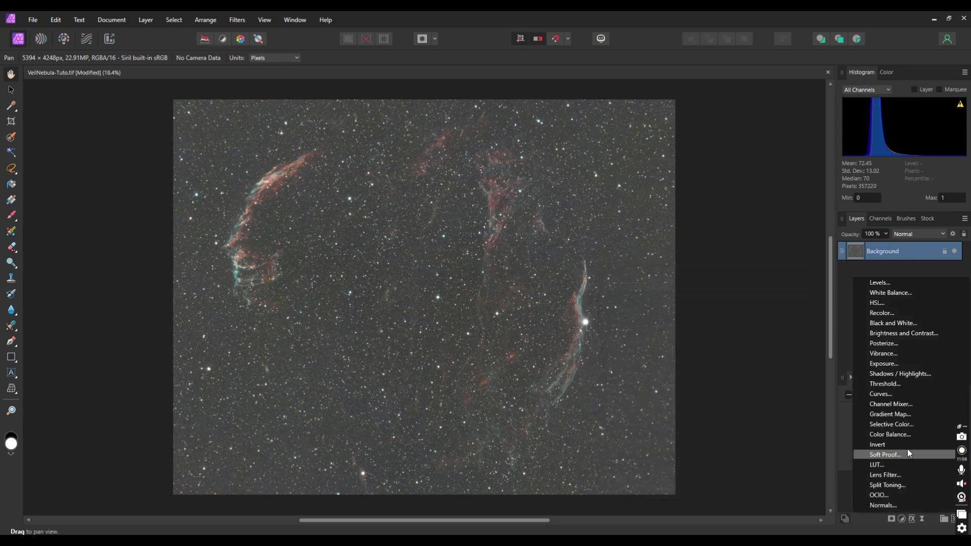
left_click(915, 396)
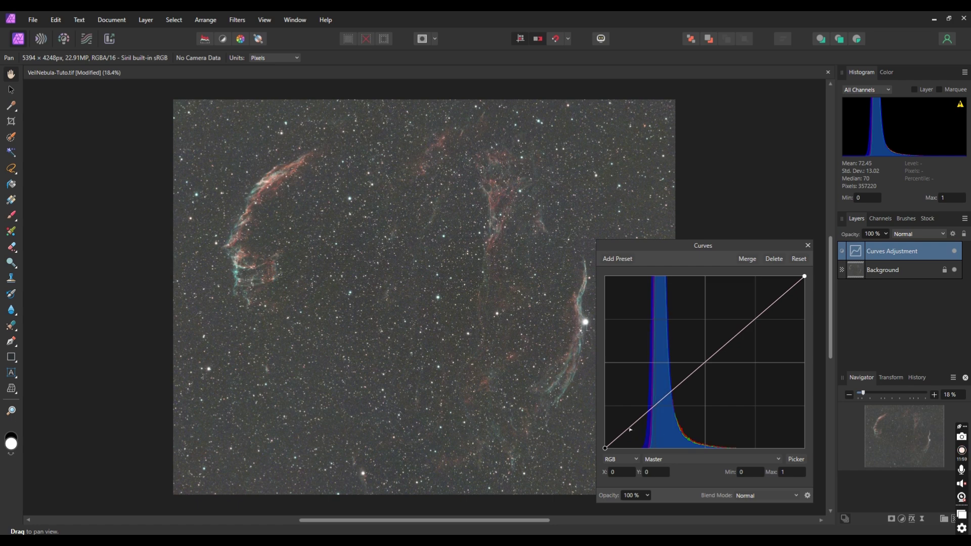
left_click_drag(630, 429, 636, 434)
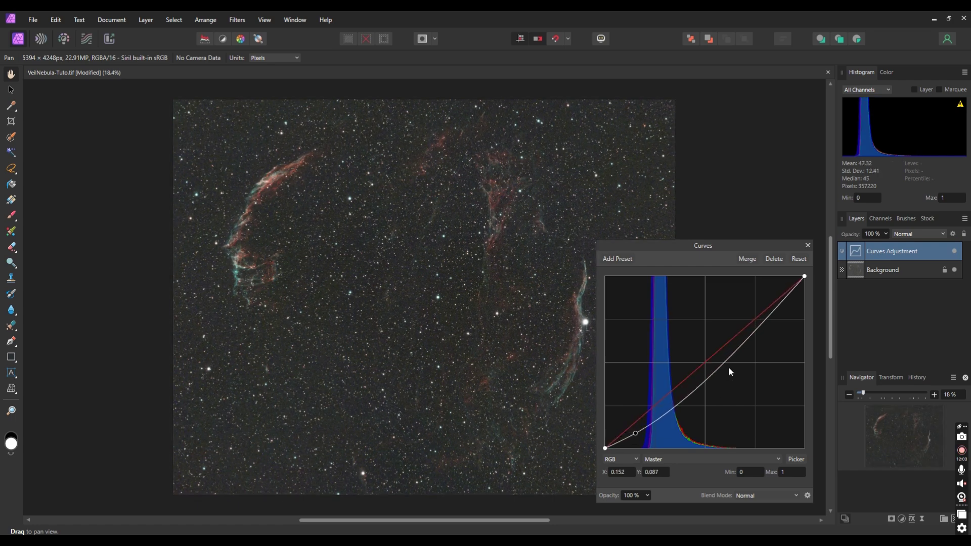
left_click_drag(727, 367, 746, 323)
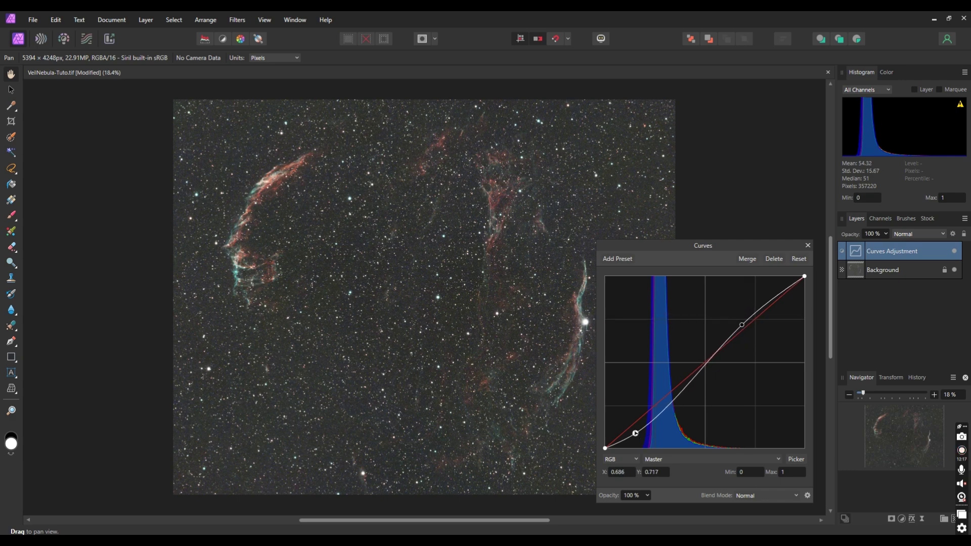
left_click_drag(636, 433, 636, 437)
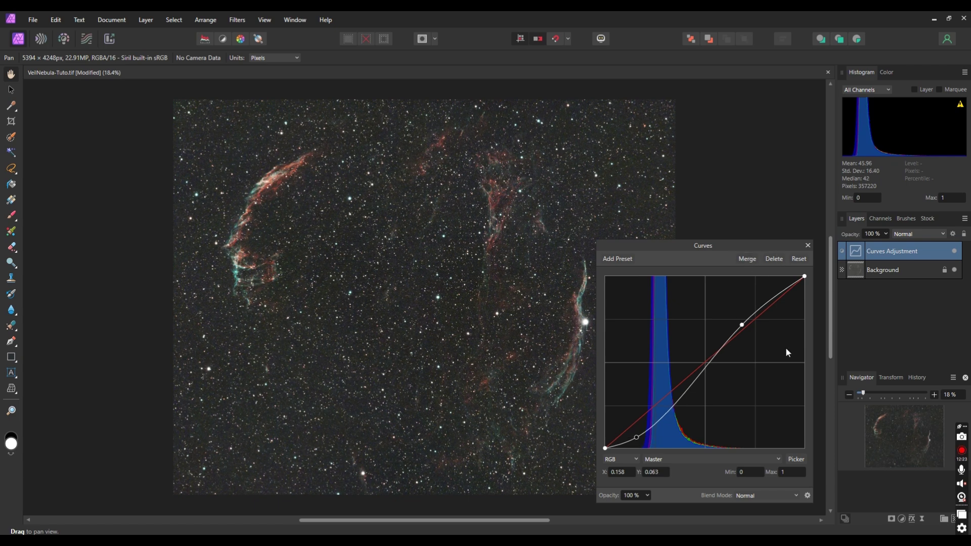
key("ctrl+e")
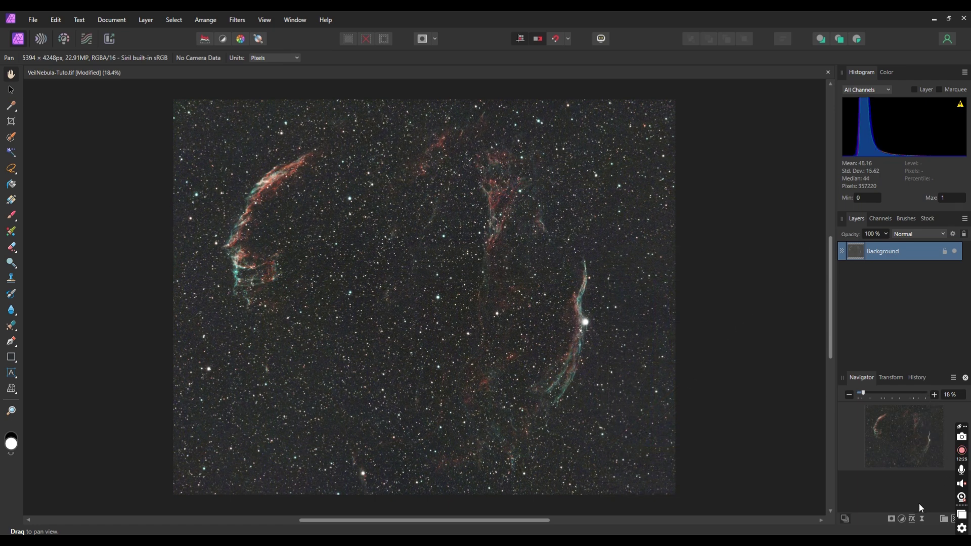
Add a Levels adjustment with Black Level 5% and merge it into the Background
left_click(901, 518)
left_click(915, 284)
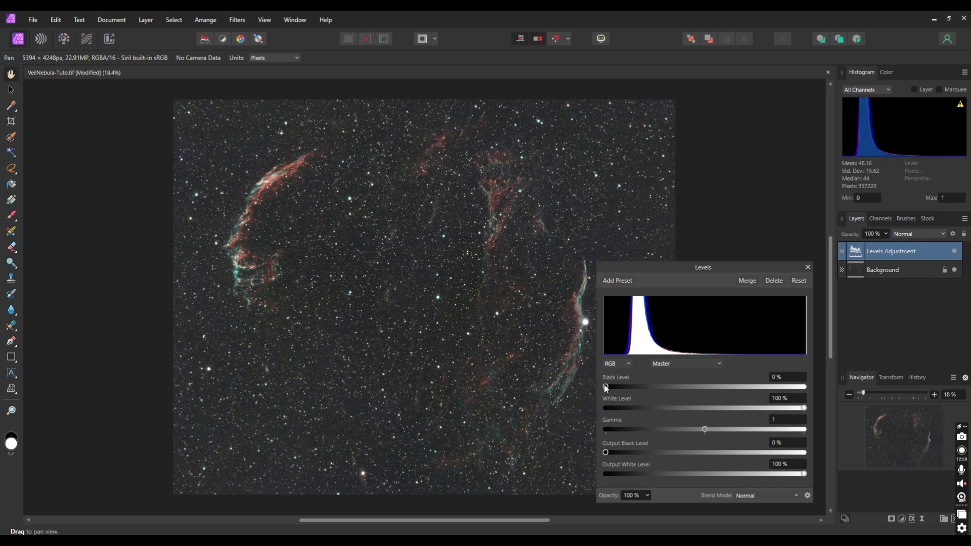
left_click_drag(605, 387, 637, 387)
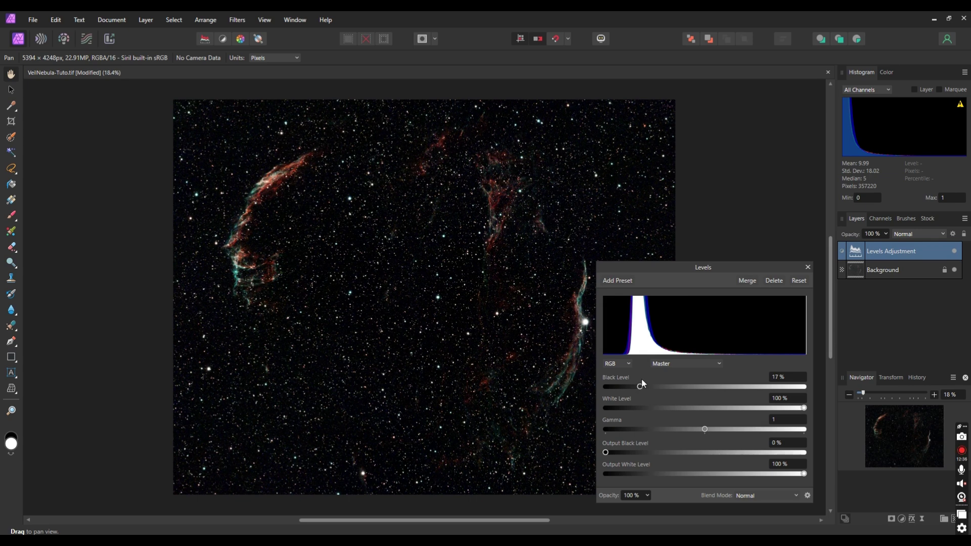
left_click_drag(638, 386, 615, 385)
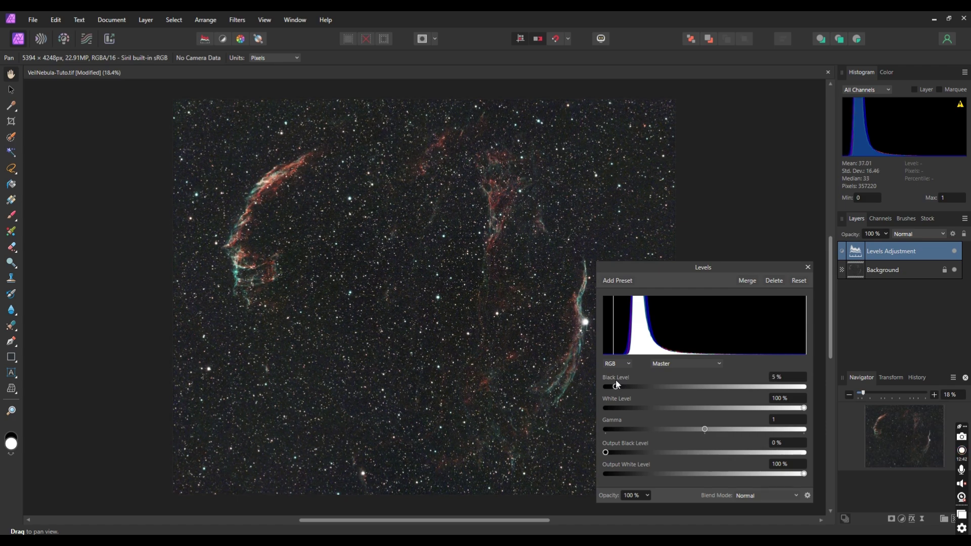
left_click(745, 280)
Add a Curves adjustment darkening shadows and lifting midtones near 0.554/0.611, then merge it
left_click(902, 518)
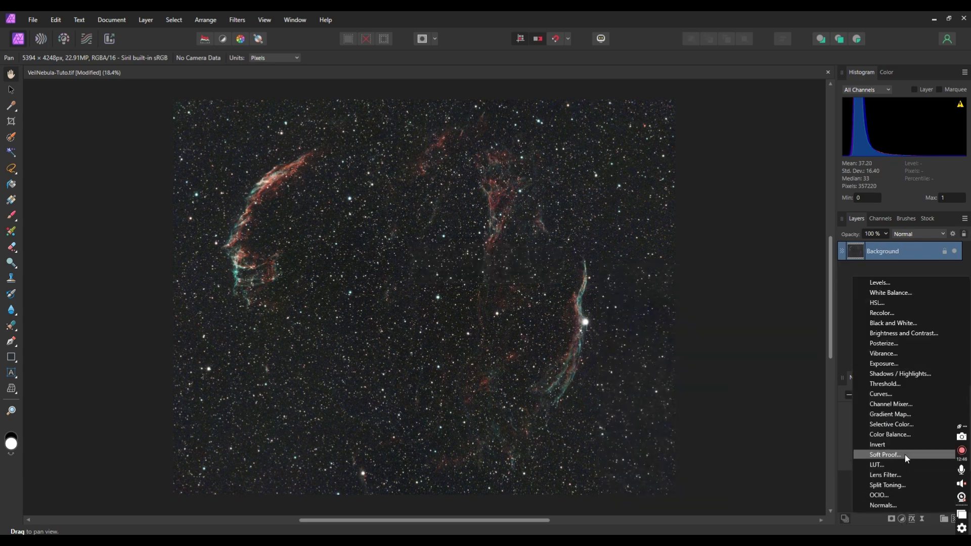
left_click(914, 398)
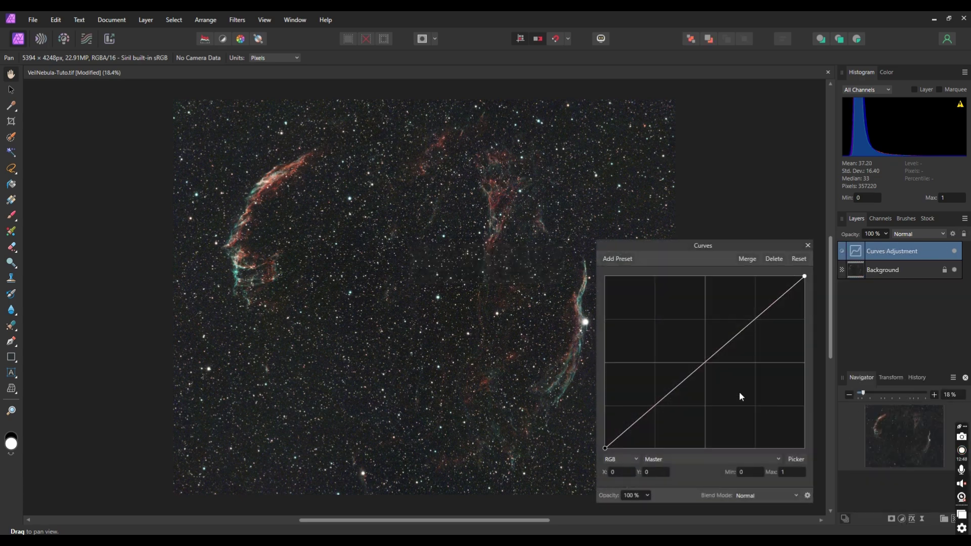
left_click_drag(610, 444, 613, 446)
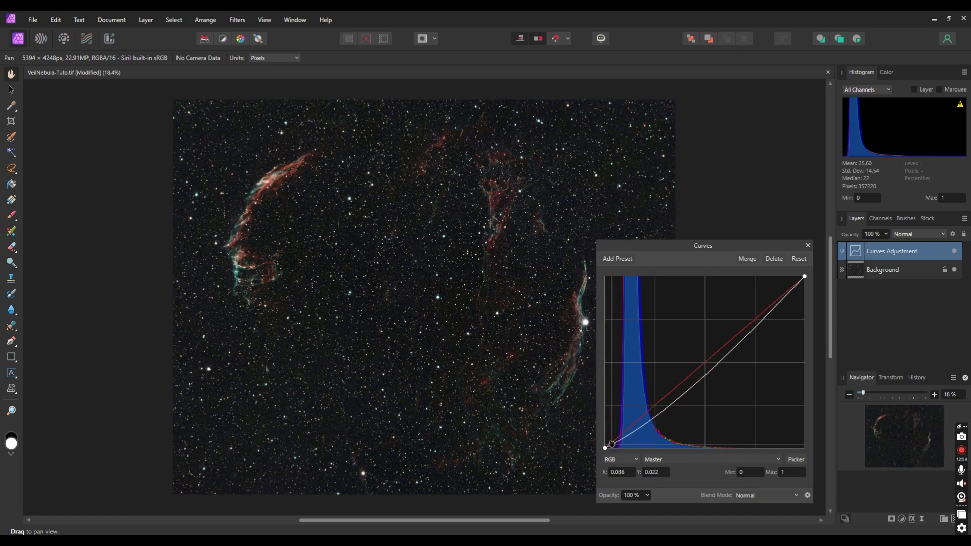
mouse_move(722, 356)
left_mouse_down()
mouse_move(709, 354)
mouse_move(729, 341)
mouse_move(674, 376)
mouse_move(660, 368)
mouse_move(727, 336)
mouse_move(716, 346)
left_mouse_up()
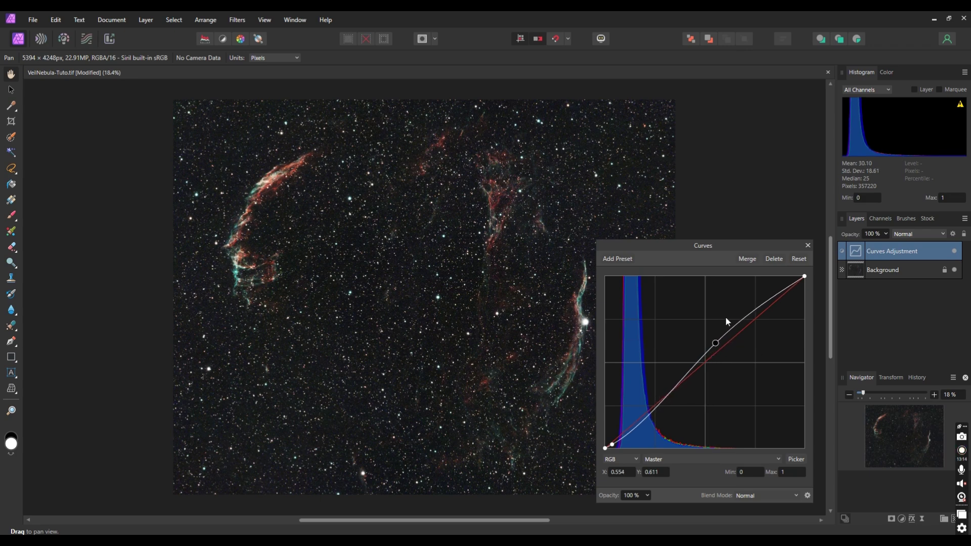
left_click(747, 259)
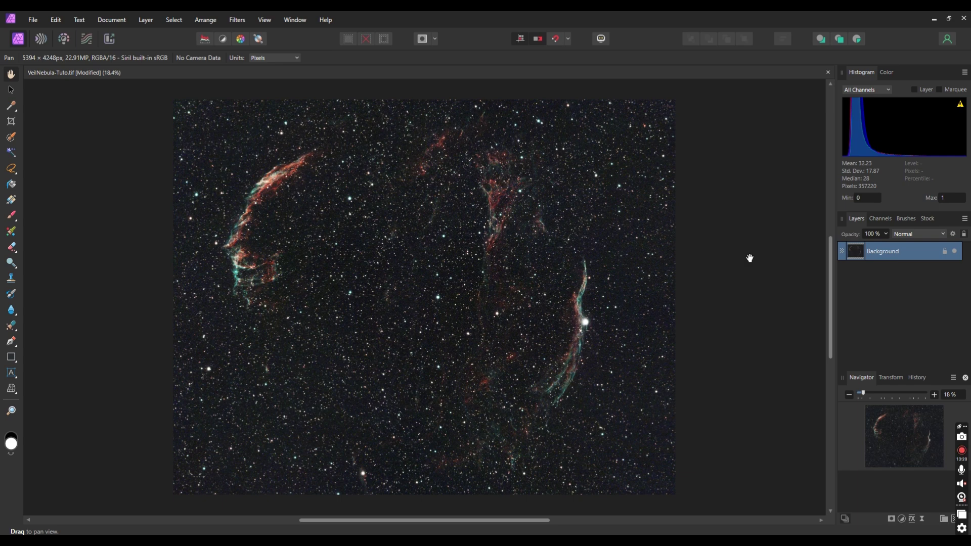
Run Filters > Plugins > Topaz Labs > Topaz Photo AI on the image
left_click(241, 19)
mouse_move(266, 147)
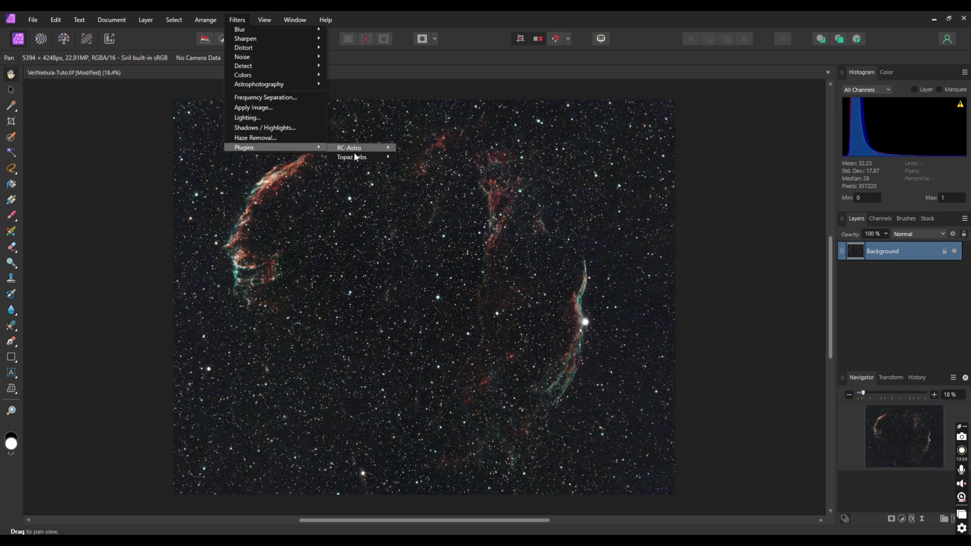
mouse_move(354, 157)
left_click(433, 157)
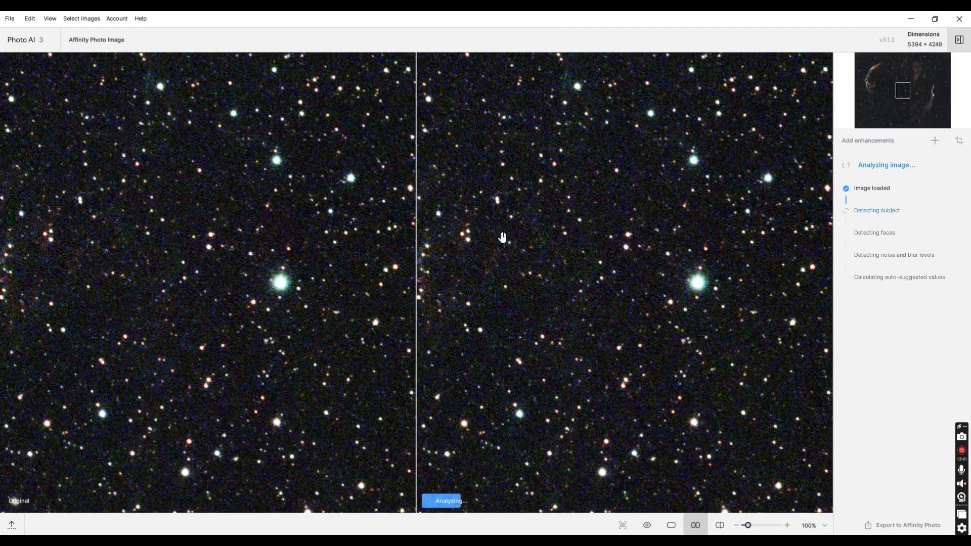
Zoom and pan the Topaz preview to show the nebula filaments
scroll(663, 253, "down", 6)
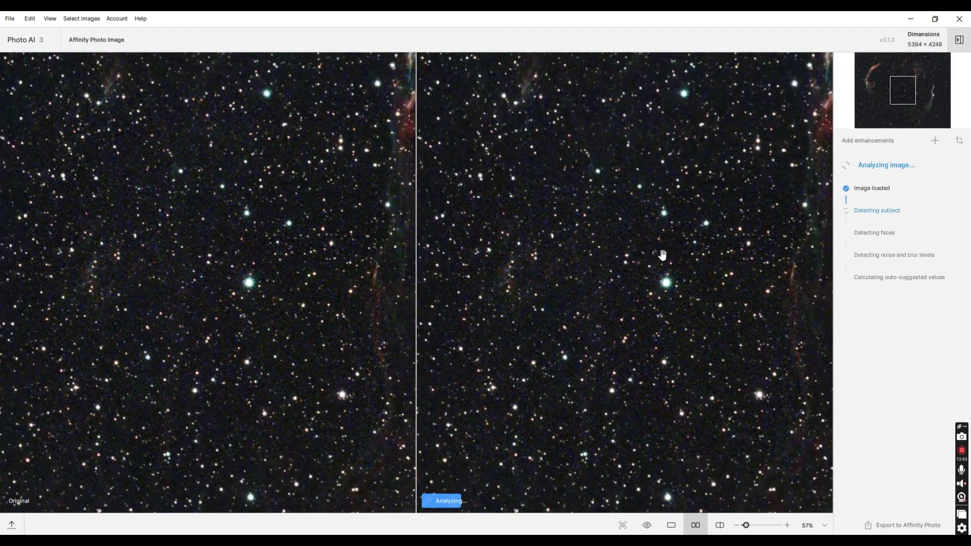
scroll(662, 254, "down", 1)
left_click_drag(663, 255, 568, 196)
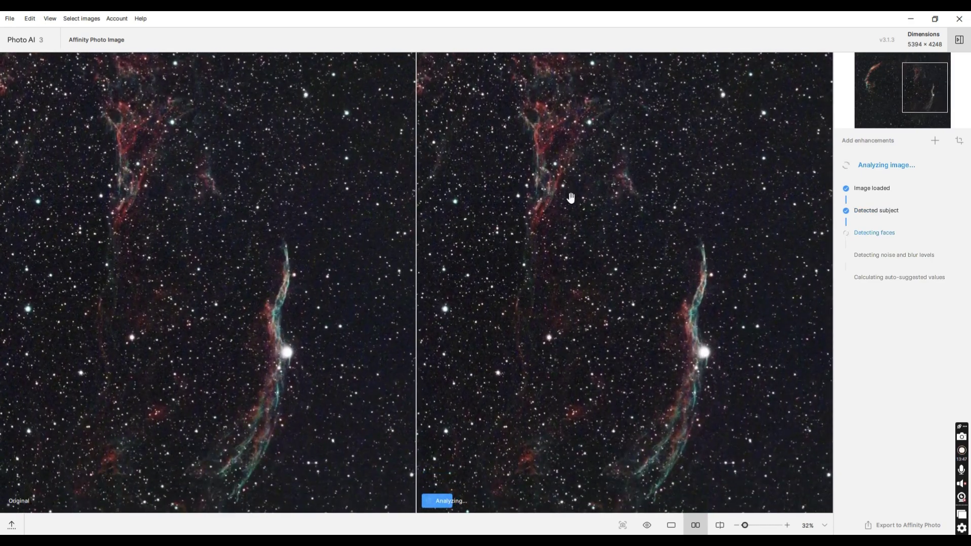
scroll(624, 314, "up", 1)
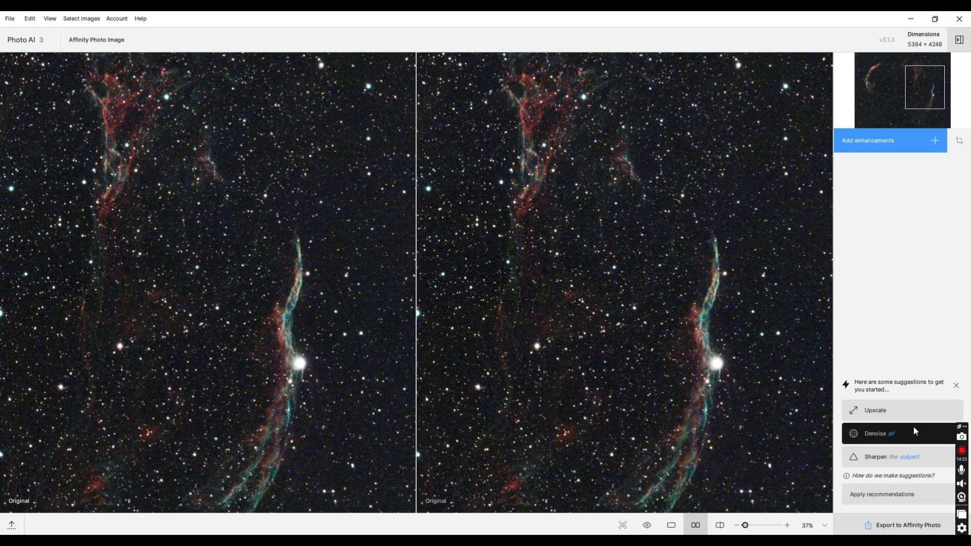
Apply Denoise using the Normal model at strength 39
left_click(880, 441)
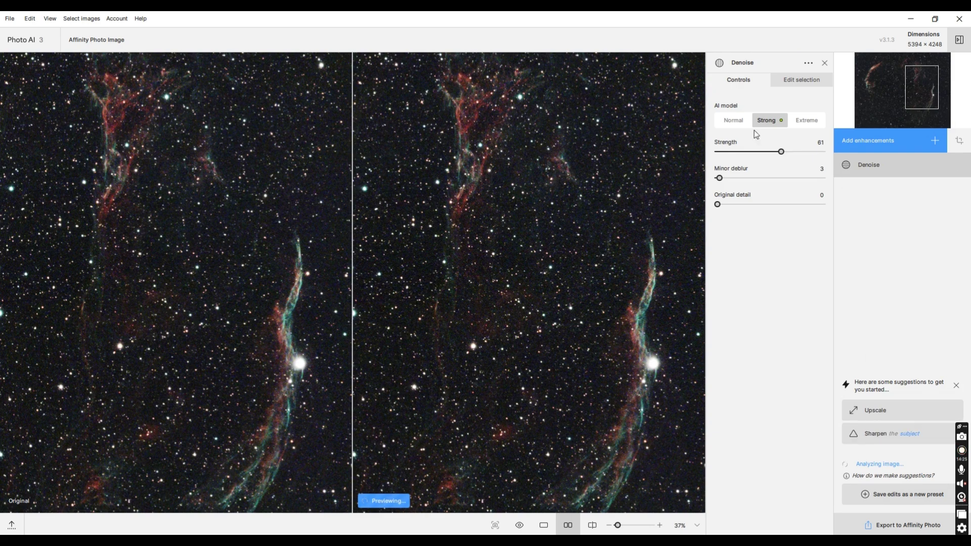
left_click(729, 124)
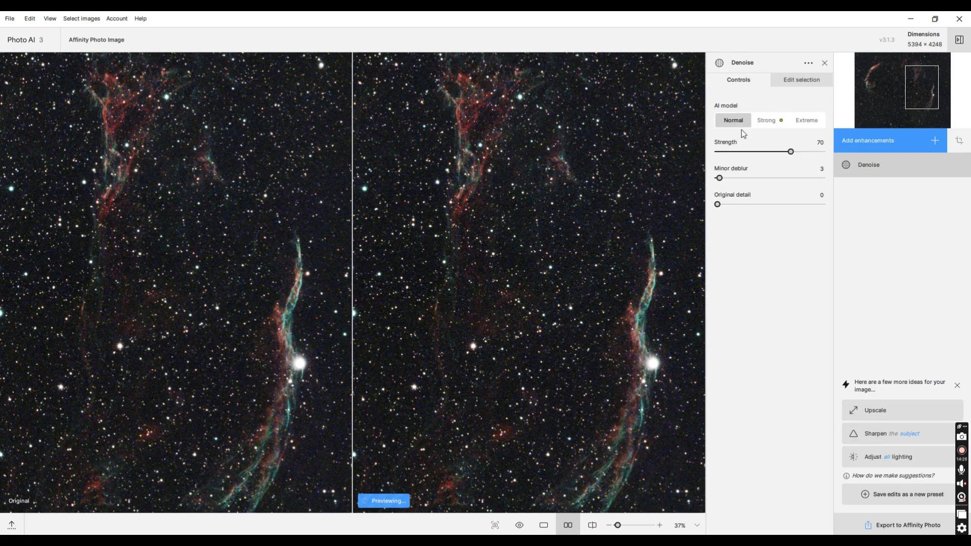
left_click_drag(777, 155, 725, 204)
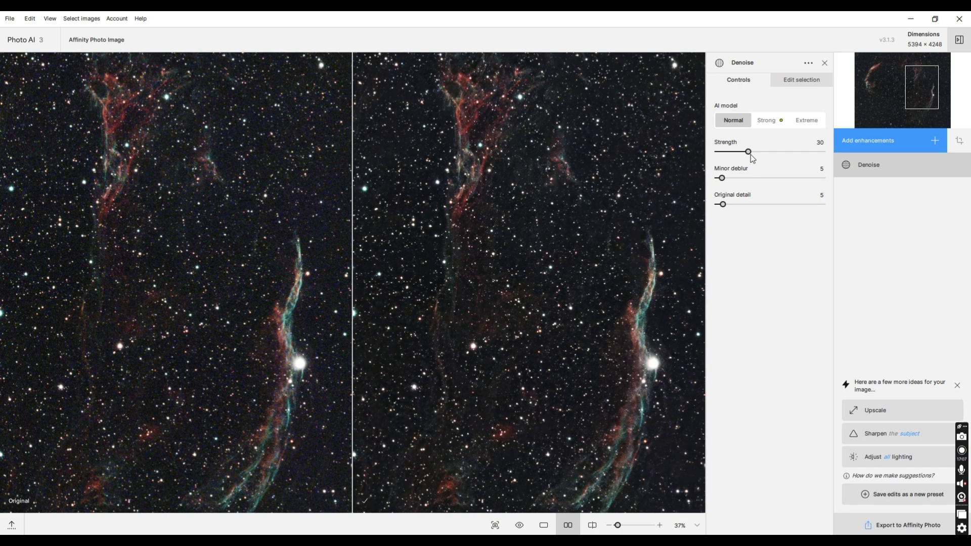
left_click_drag(750, 157, 761, 158)
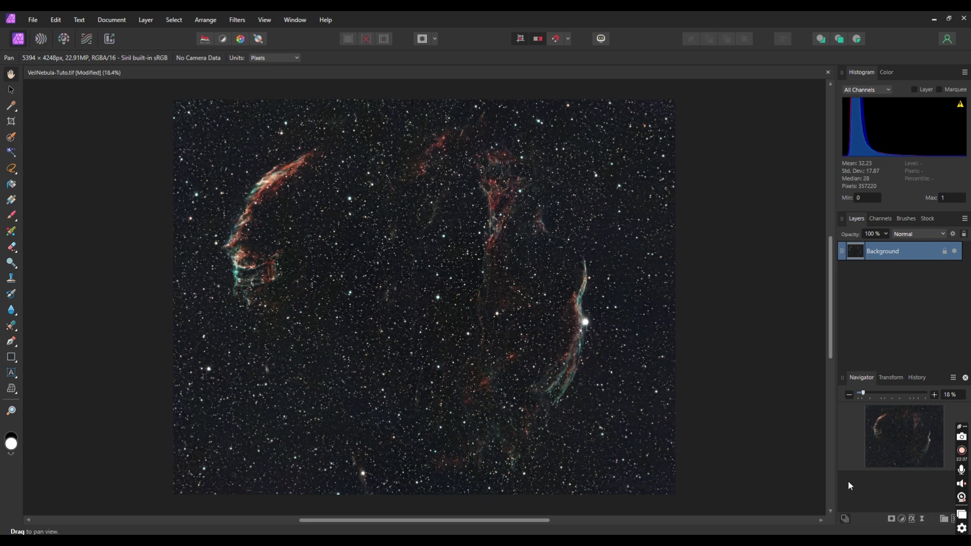
left_click(901, 520)
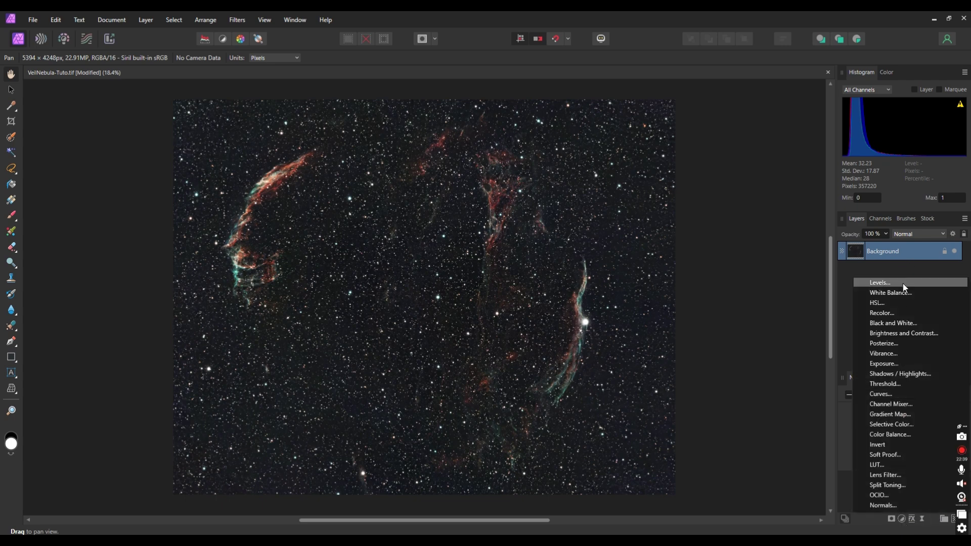
left_click(904, 283)
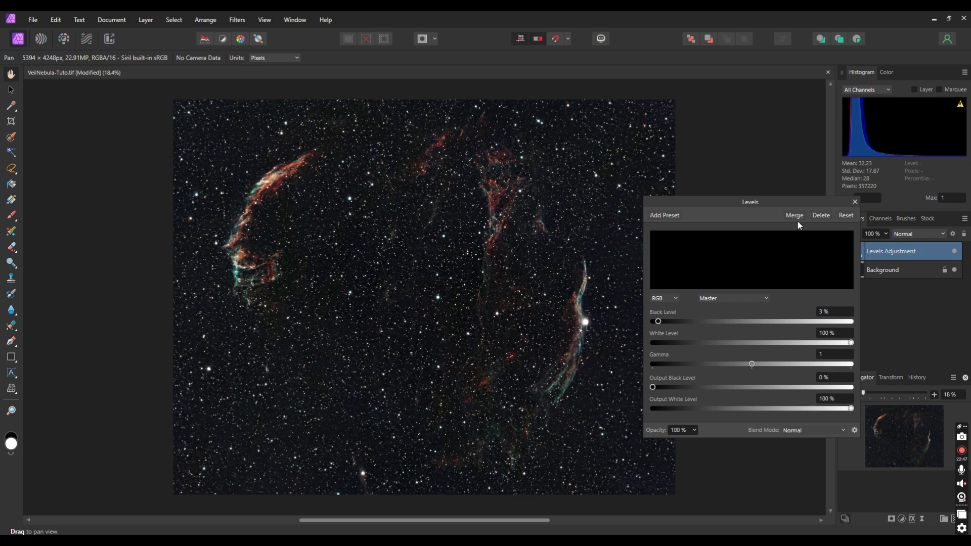
key("Delete")
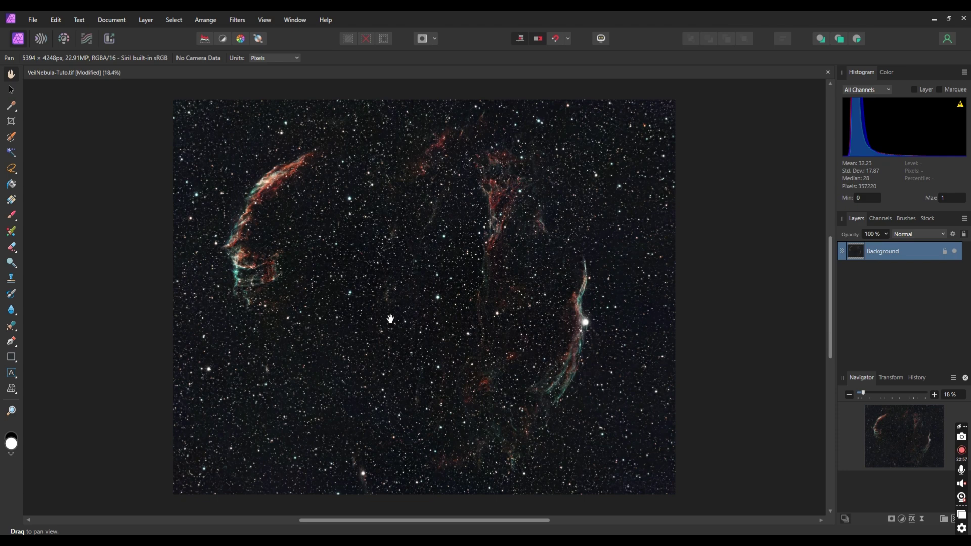
Select the image highlights with Tonal Range so the stars are selected, then zoom in on a star
left_click(173, 19)
mouse_move(230, 233)
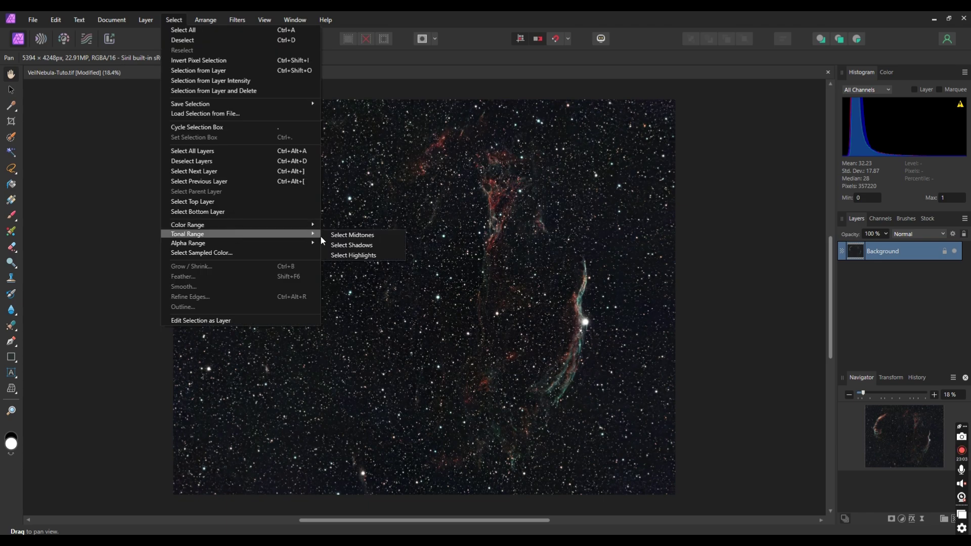
left_click(353, 255)
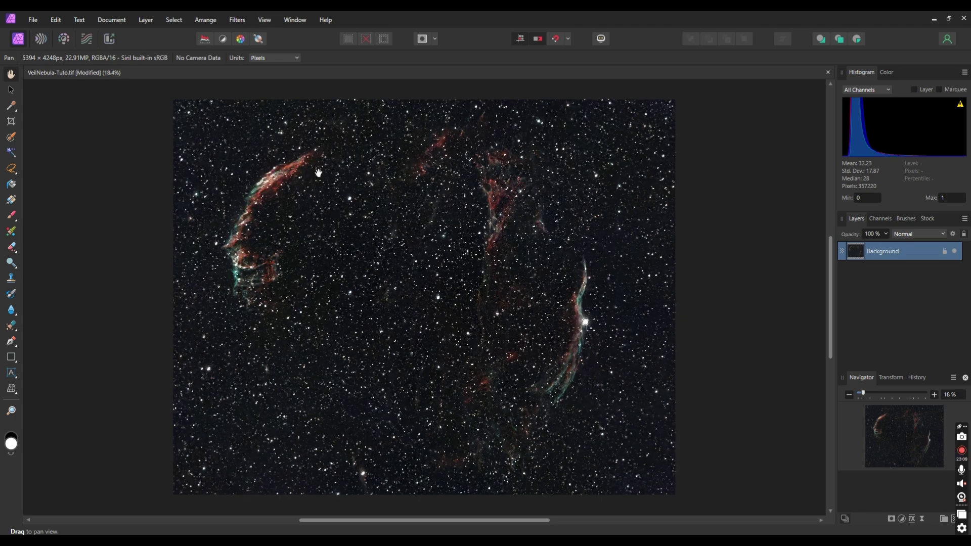
scroll(428, 305, "up", 5)
scroll(468, 260, "up", 4)
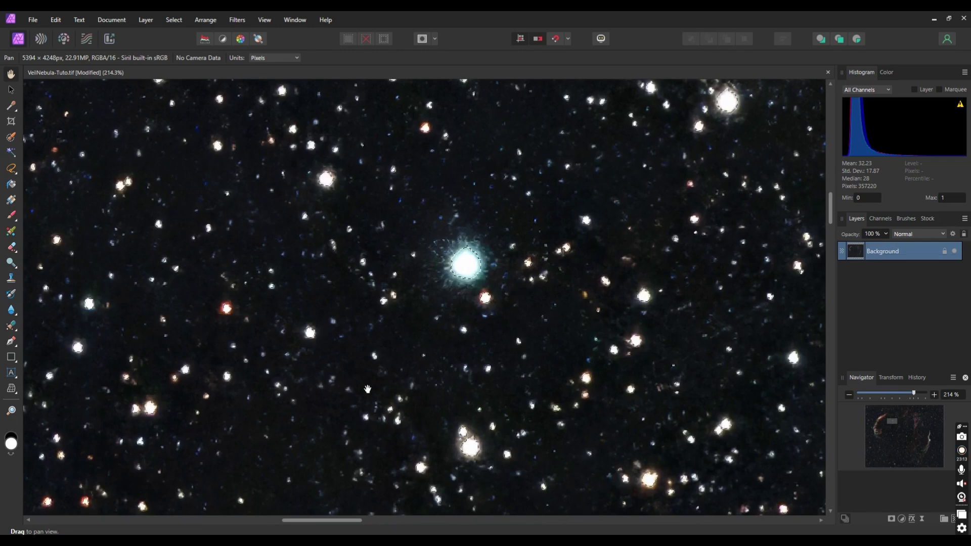
left_click(173, 18)
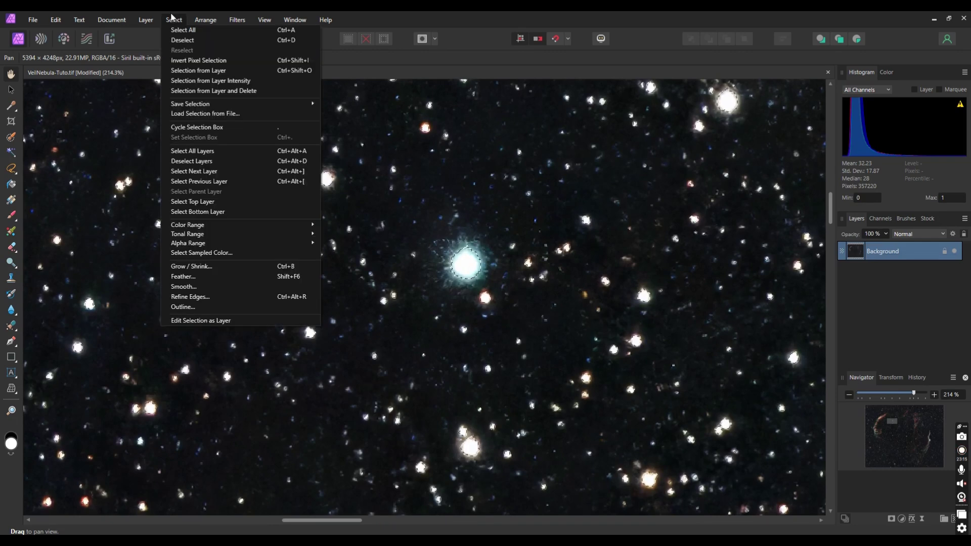
Grow the star selection with a 1 px circular radius, after trying 1.2 and 1.1 px
left_click(250, 266)
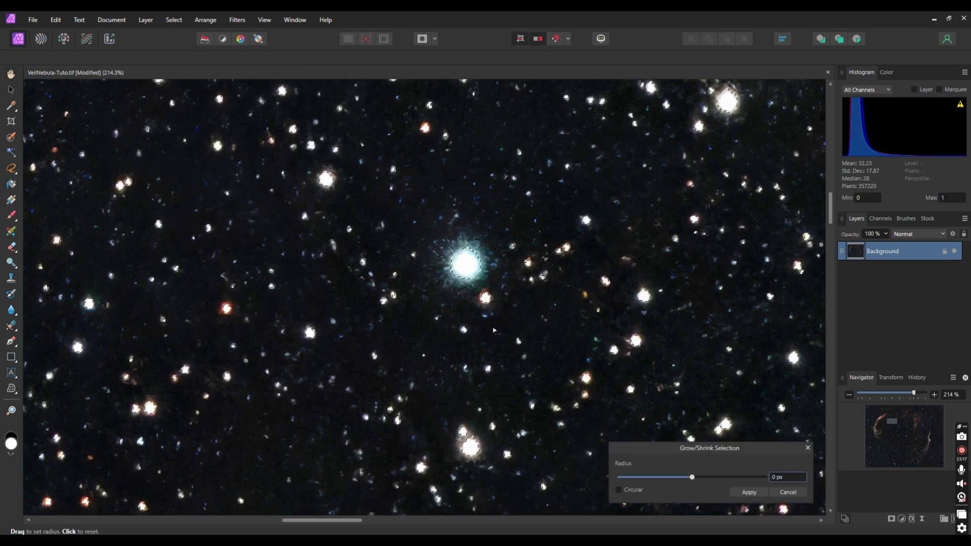
left_click(779, 477)
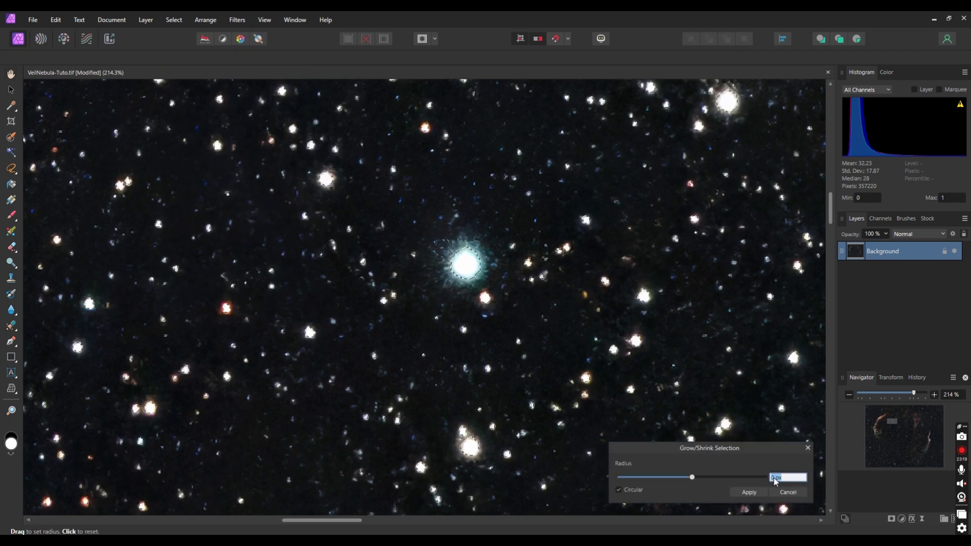
type("1.2")
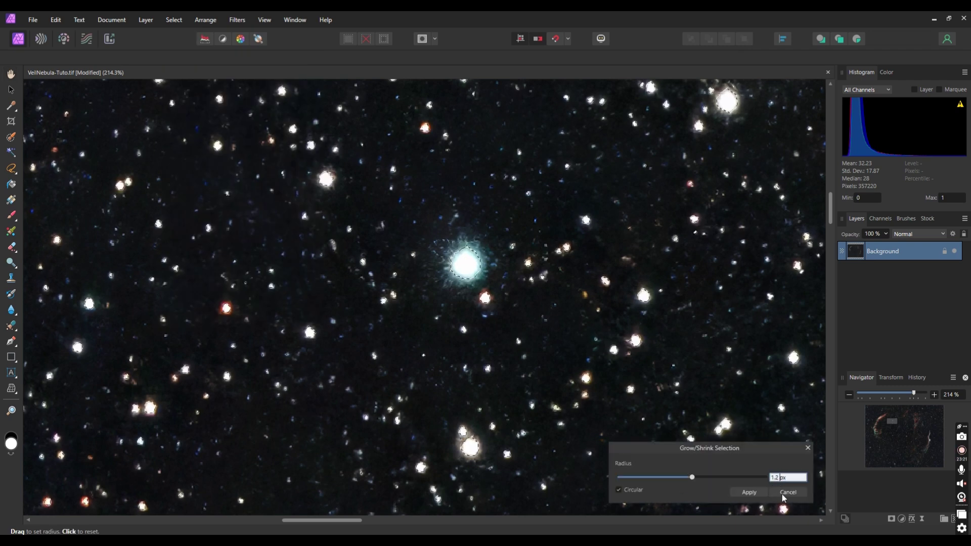
key("Return")
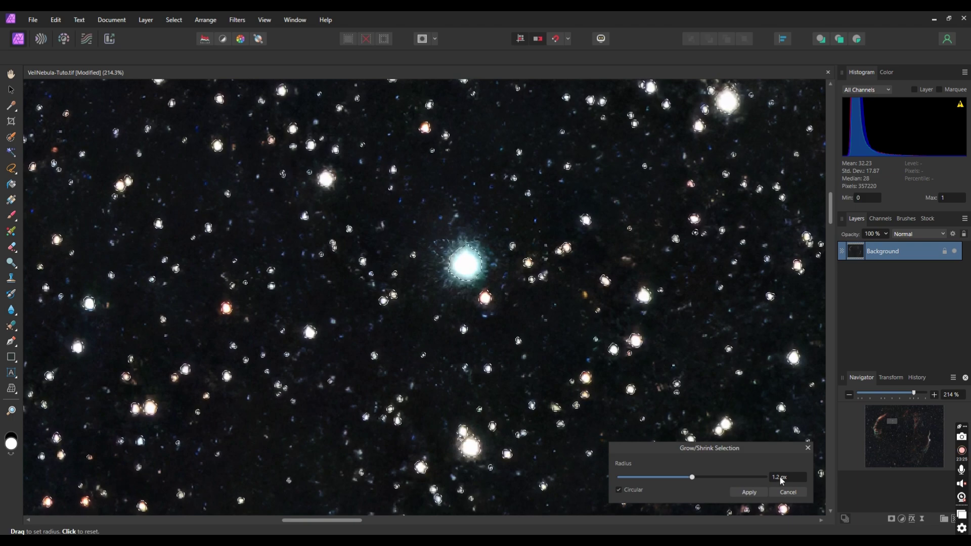
left_click_drag(763, 447, 570, 333)
left_click(586, 368)
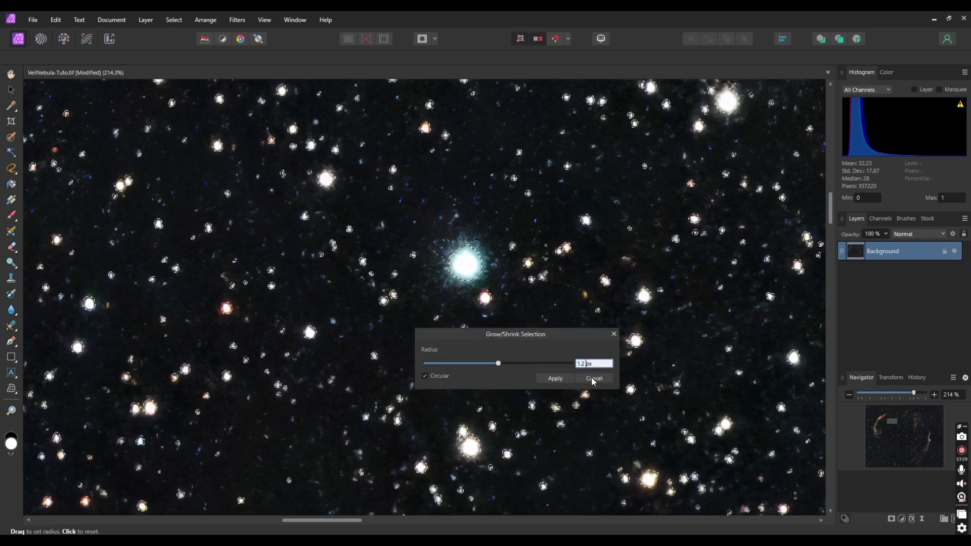
type("1.1")
key("Tab")
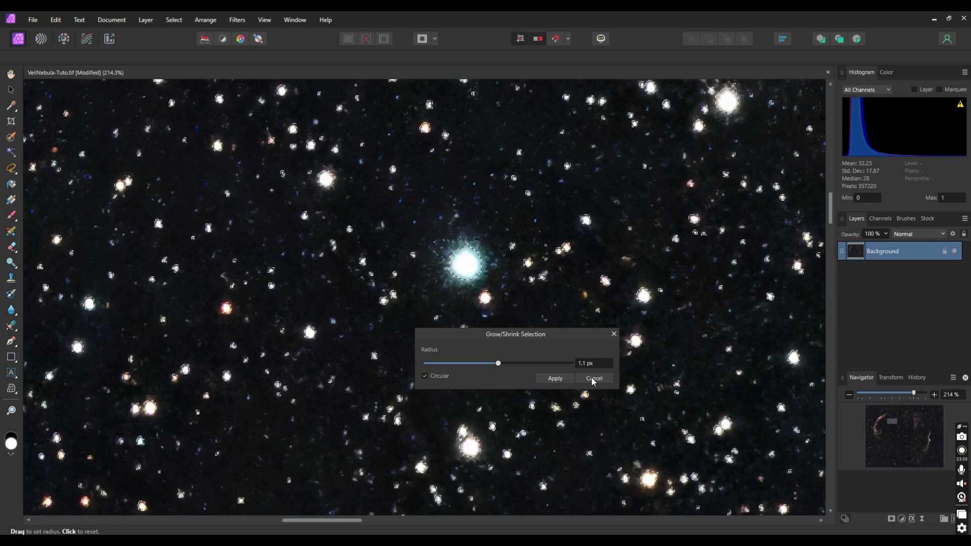
left_click(591, 364)
key("BackSpace")
key("BackSpace")
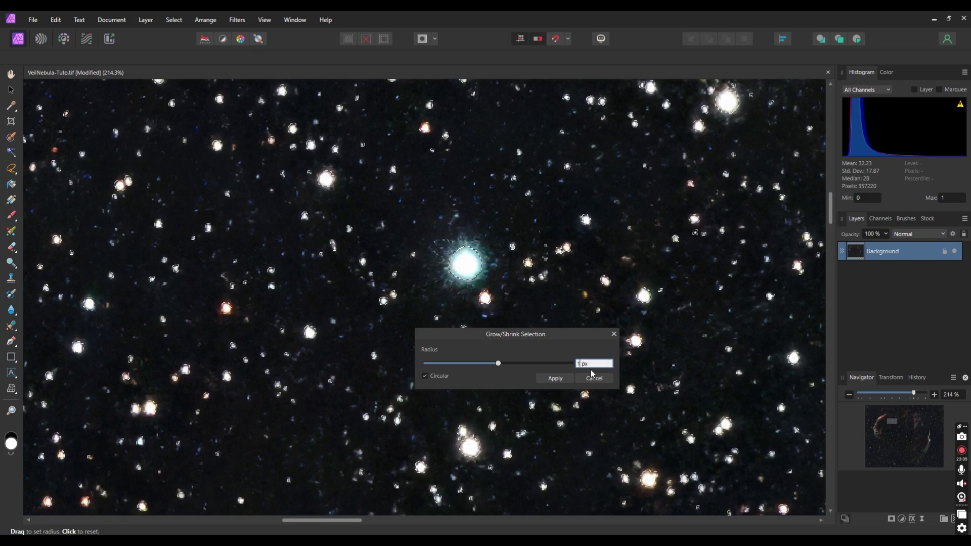
key("Tab")
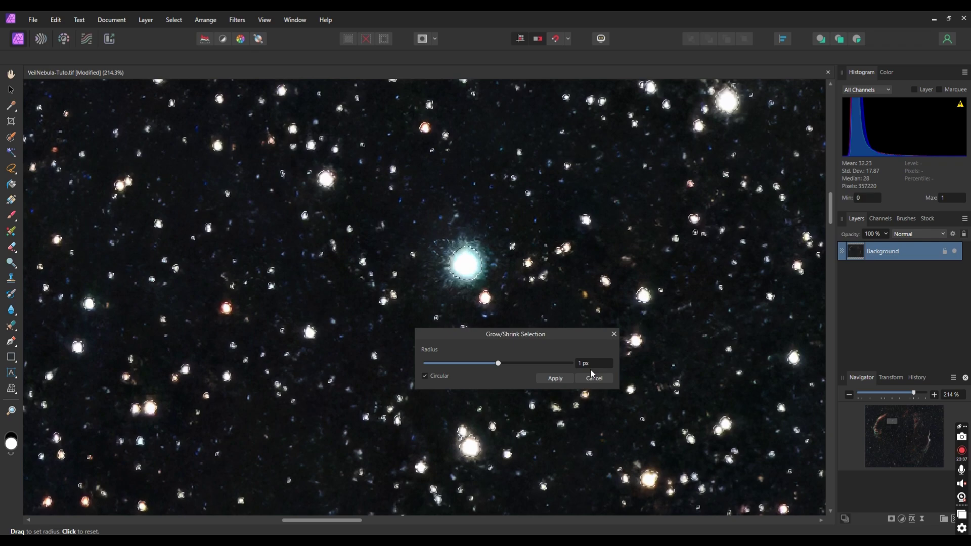
left_click(554, 378)
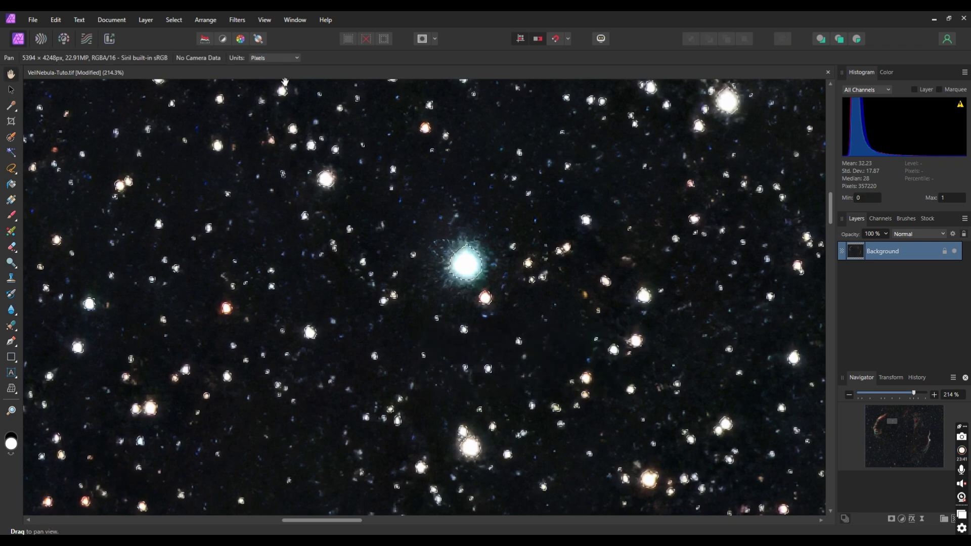
Start a circular Minimum Blur filter with a split before/after Mirror view
left_click(236, 20)
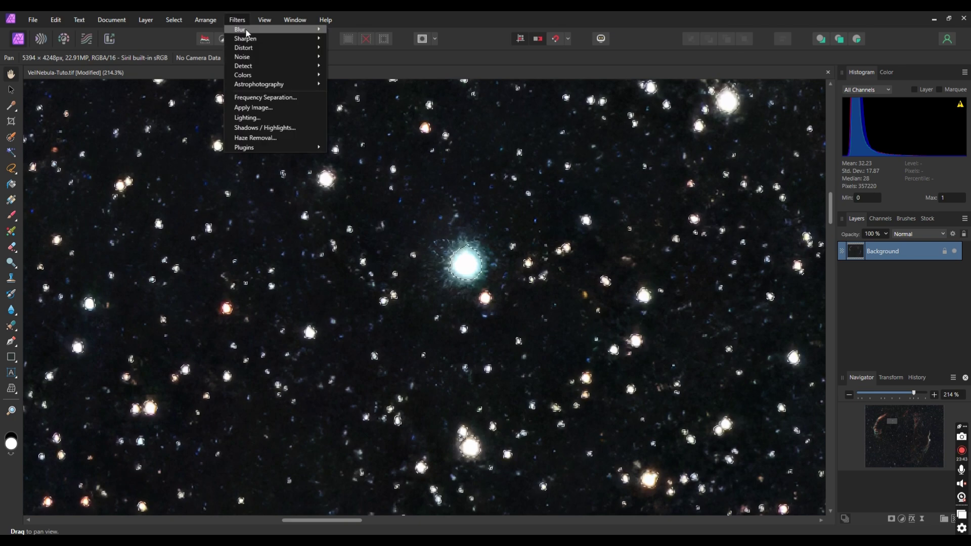
mouse_move(240, 30)
left_click(374, 146)
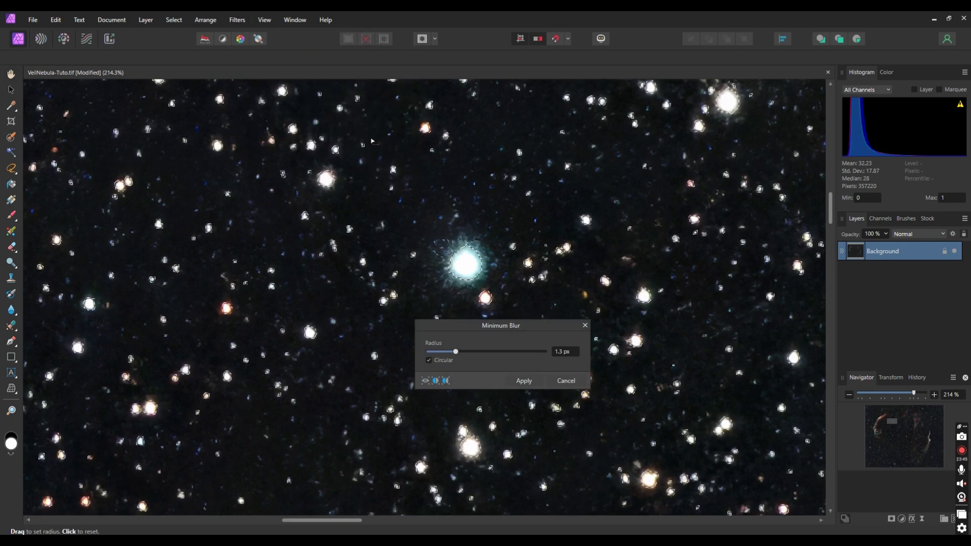
left_click(435, 360)
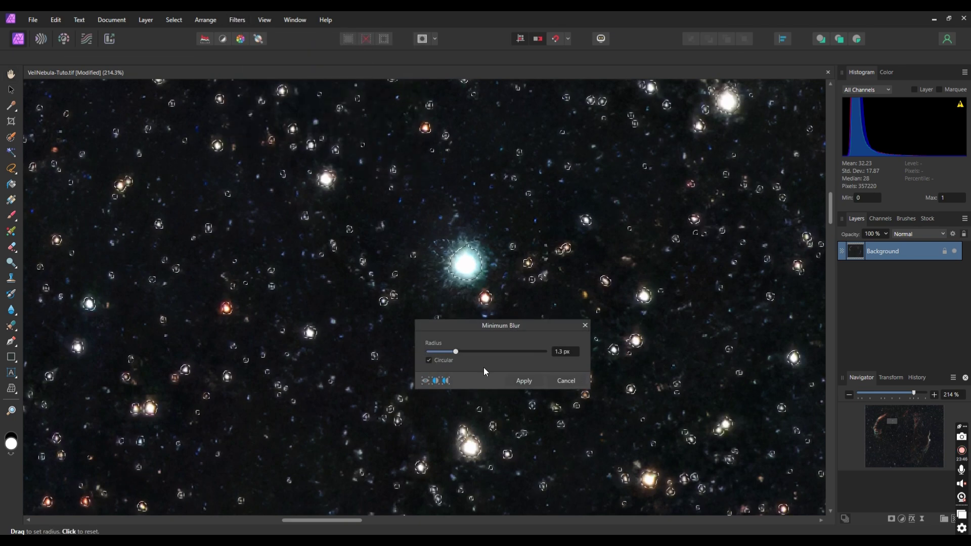
left_click(447, 383)
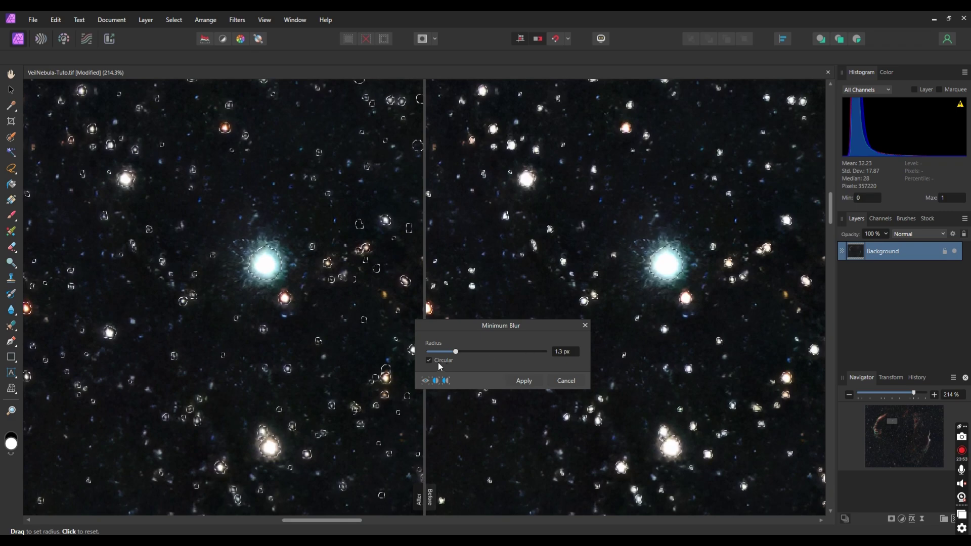
Try Minimum Blur radii of 1.5 and 1.2 px, settling on 1.1 px
left_click(563, 353)
type("1.5")
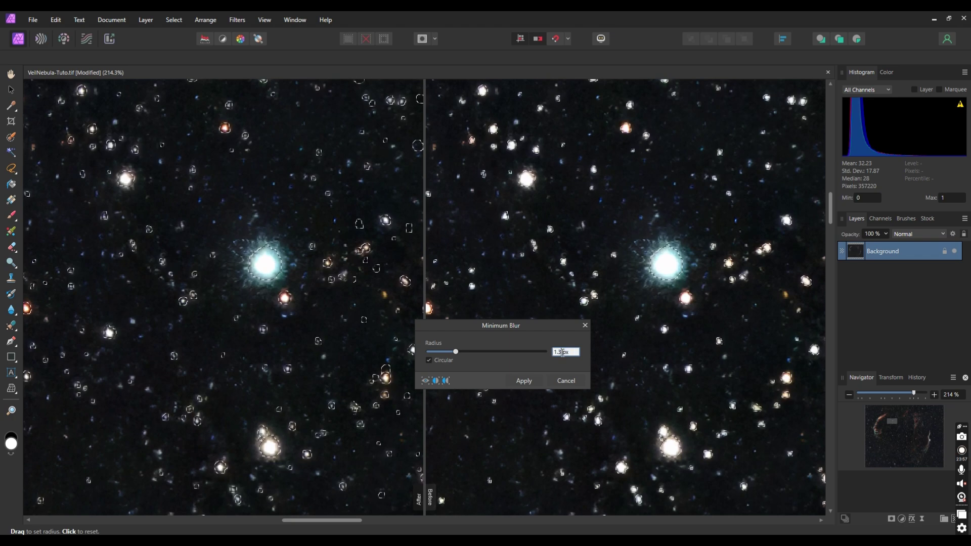
key("Return")
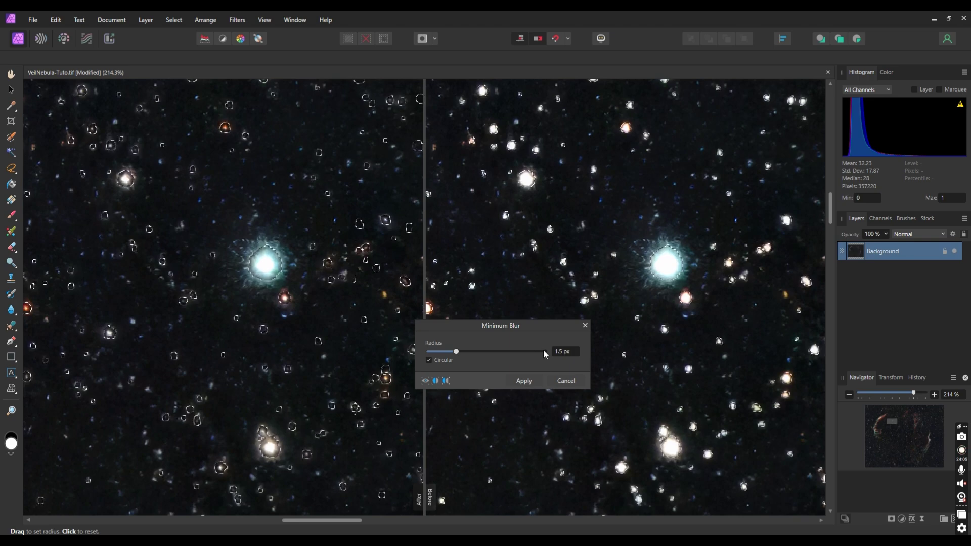
left_click(561, 351)
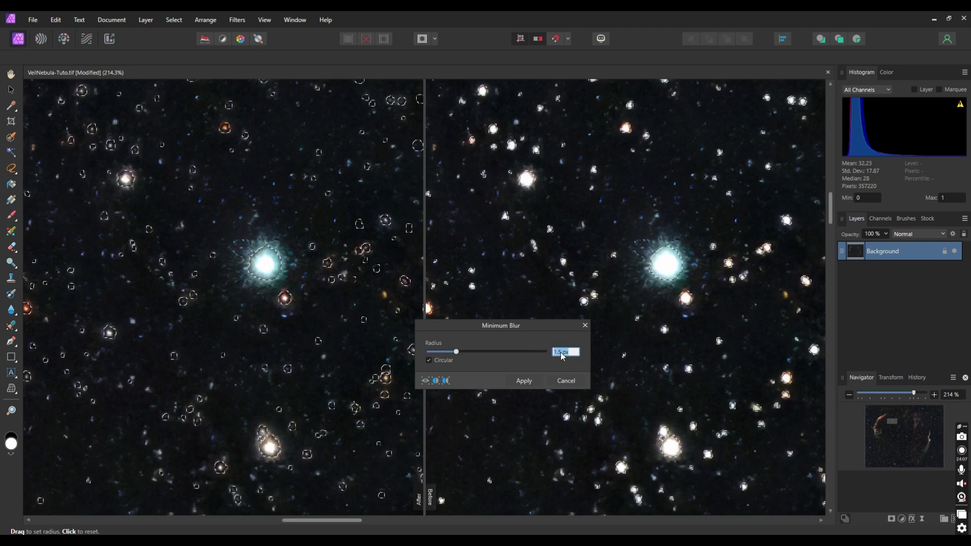
left_click(559, 351)
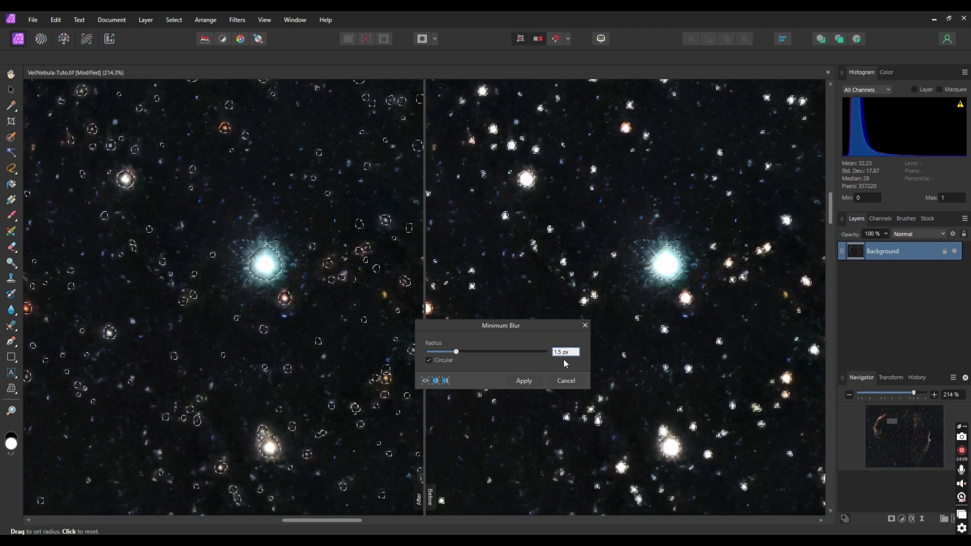
key("BackSpace")
type("2")
key("Return")
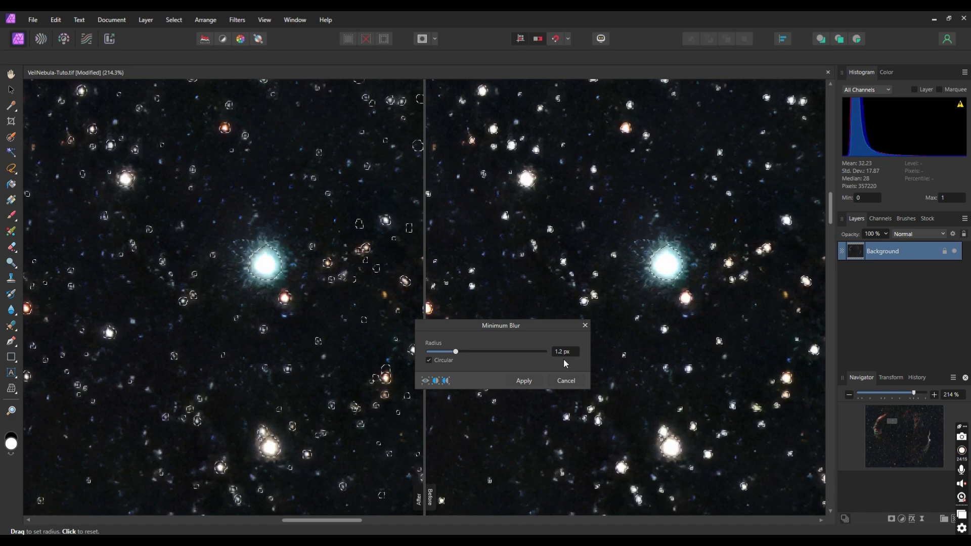
left_click(563, 354)
type("1.1")
key("Return")
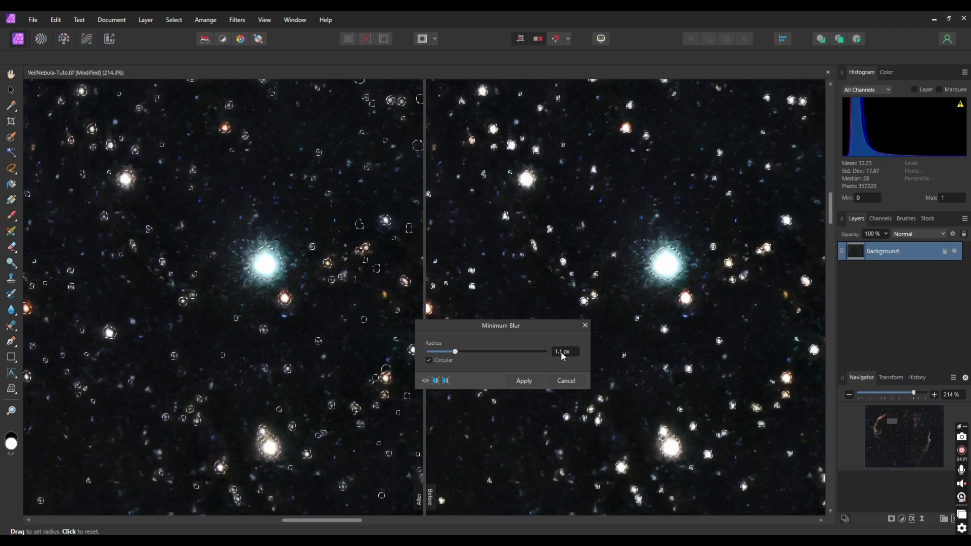
Apply the 1.1 px circular Minimum Blur and zoom back out over the image
left_click(524, 381)
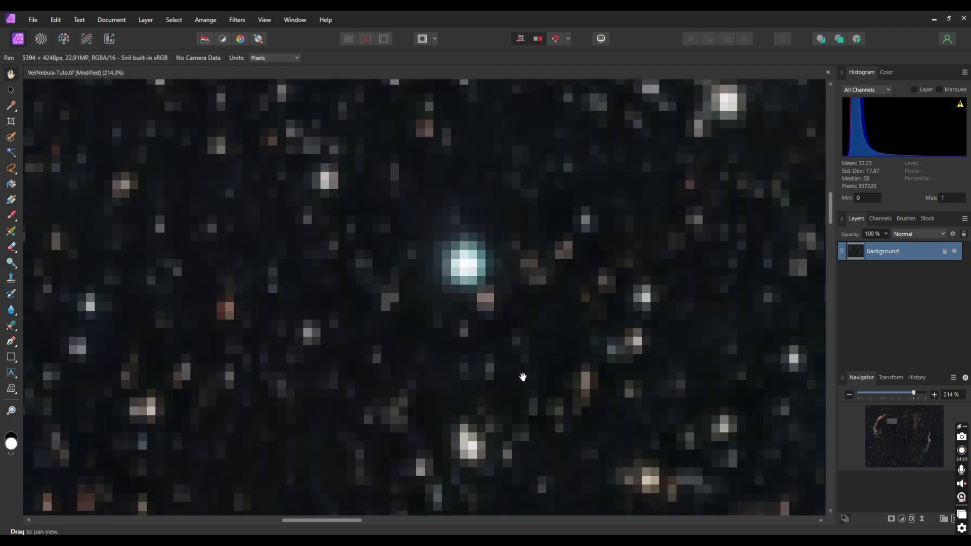
scroll(483, 211, "down", 5)
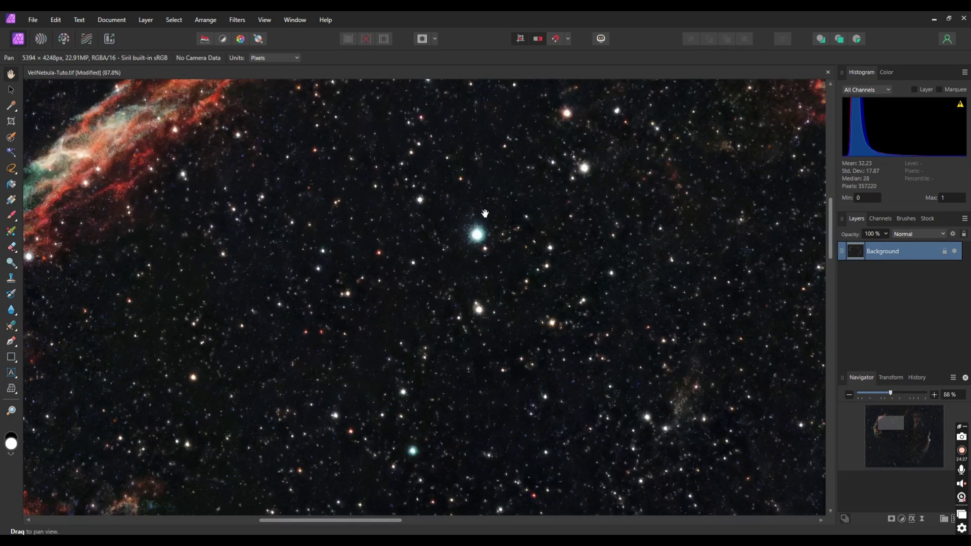
scroll(484, 213, "down", 5)
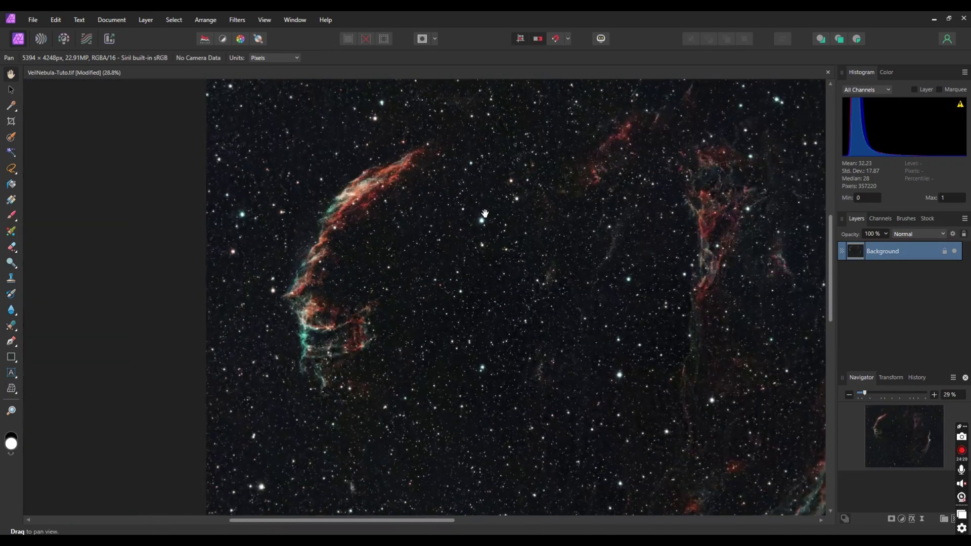
scroll(487, 215, "right", 3)
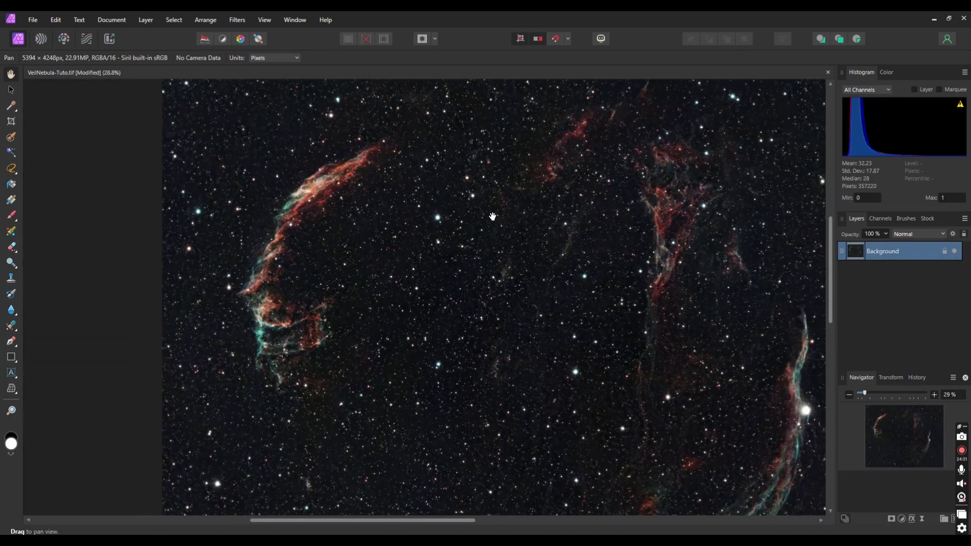
scroll(493, 216, "down", 1)
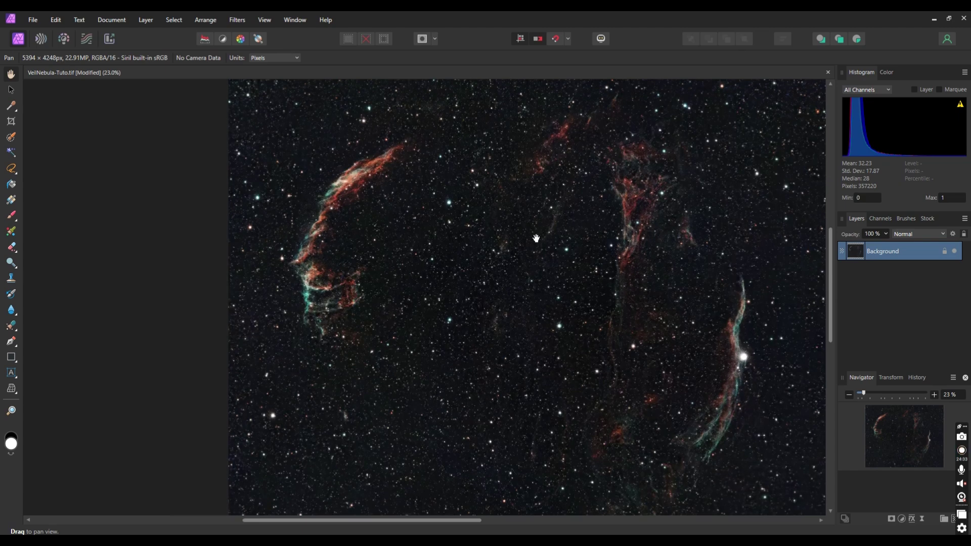
scroll(536, 237, "right", 6)
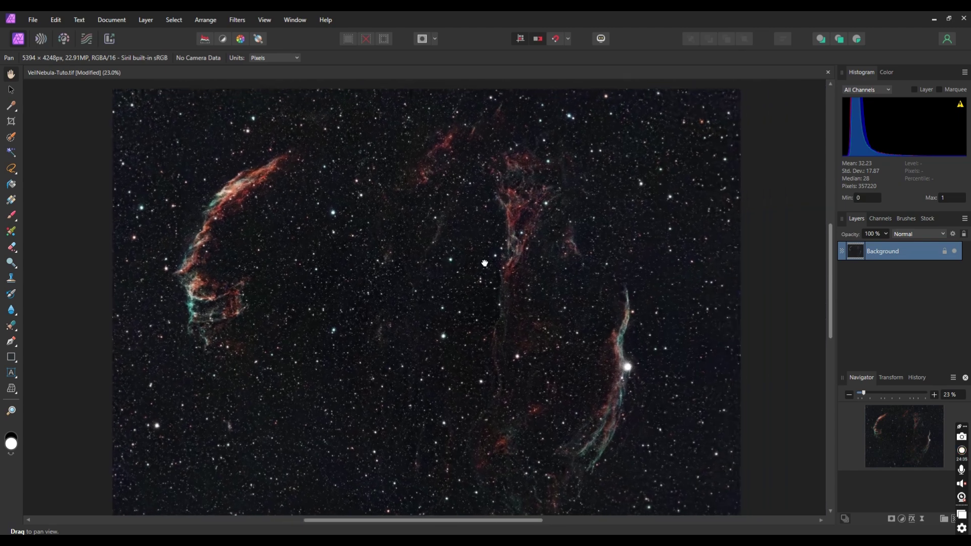
scroll(507, 240, "down", 1)
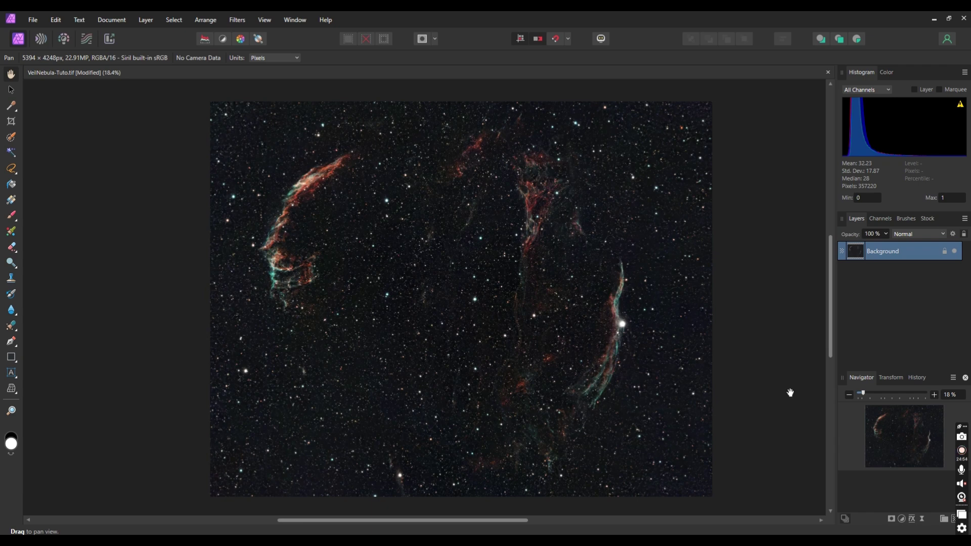
Add a Levels adjustment with black level at 2 % and merge it into the image
left_click(902, 519)
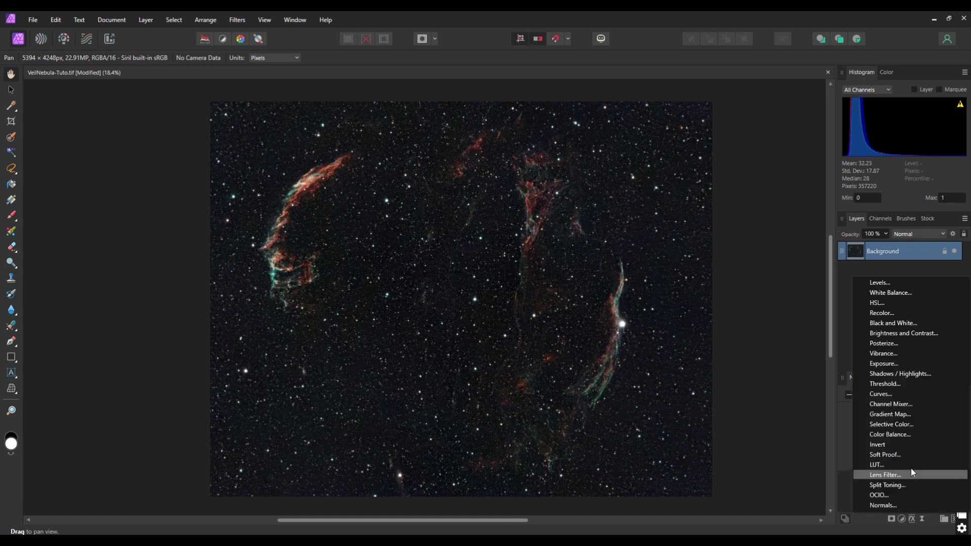
left_click(890, 283)
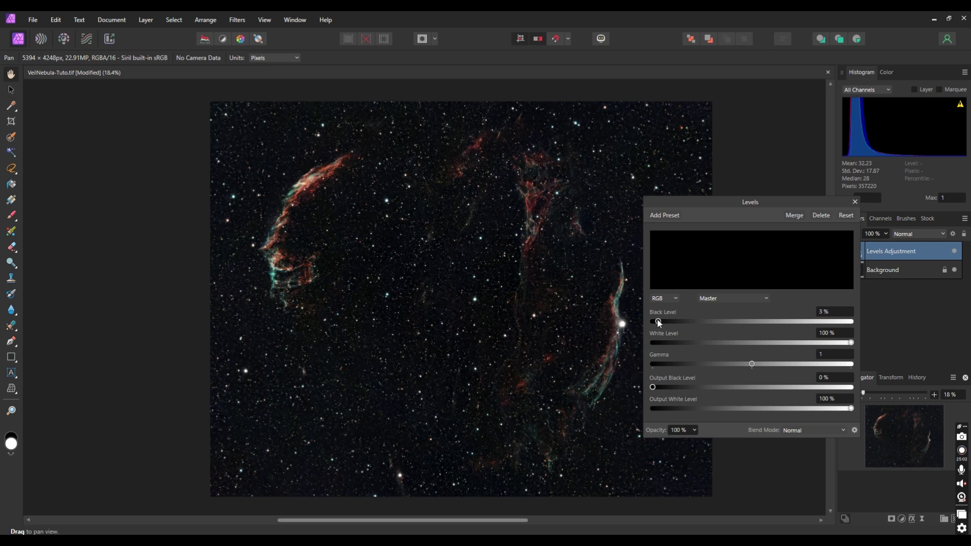
left_click_drag(660, 321, 656, 321)
left_click(794, 215)
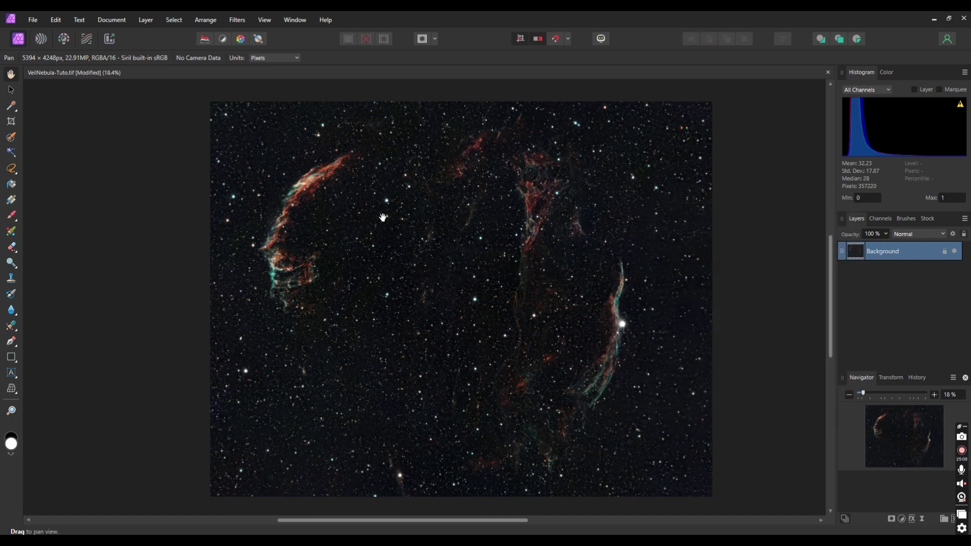
left_click(32, 20)
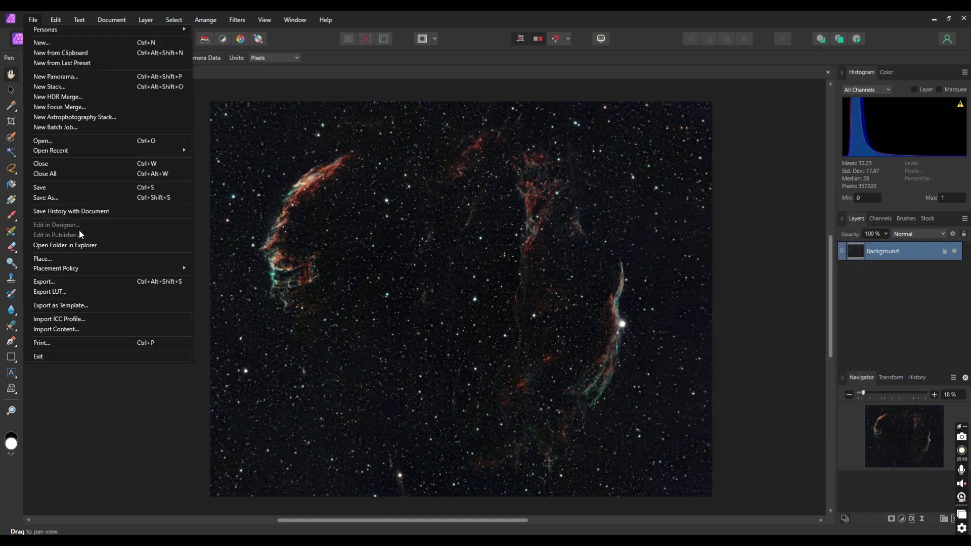
left_click(69, 196)
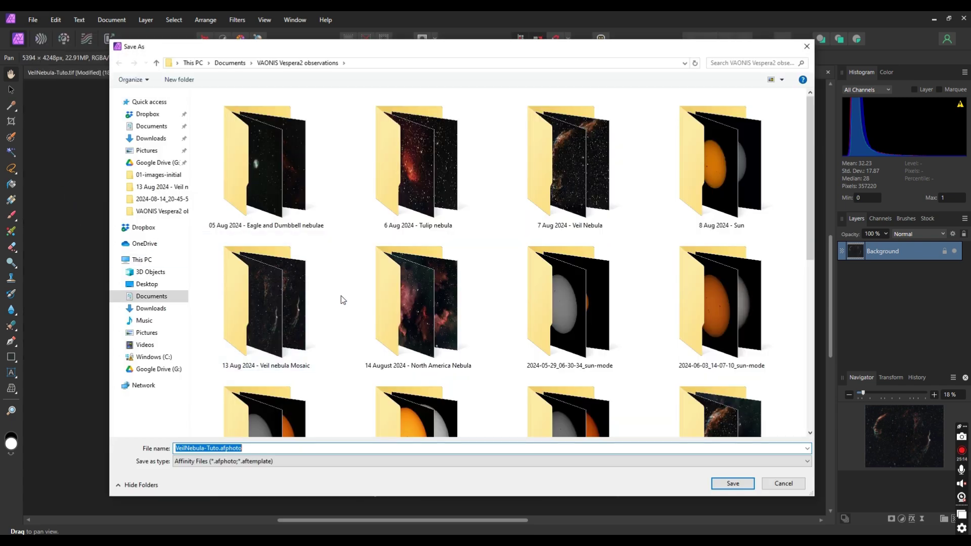
left_click(220, 449)
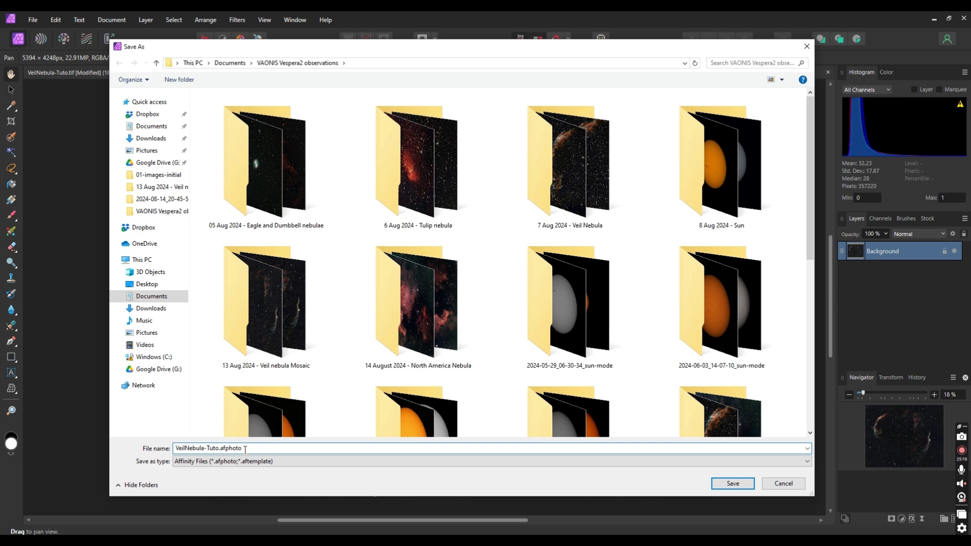
left_click(785, 485)
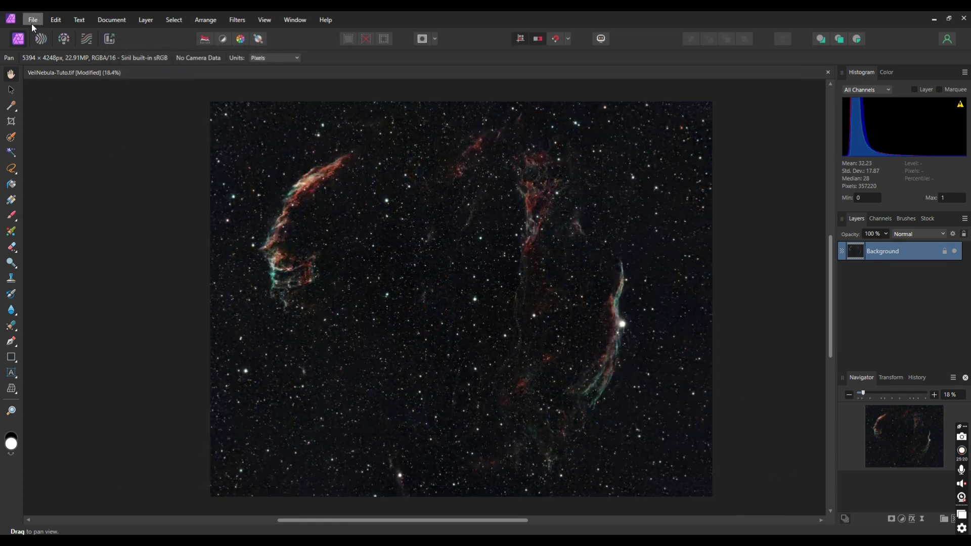
Export the image as VeilNebula-Tuto.jpg, a full-size 5394×4248 px JPEG at quality 100
left_click(30, 21)
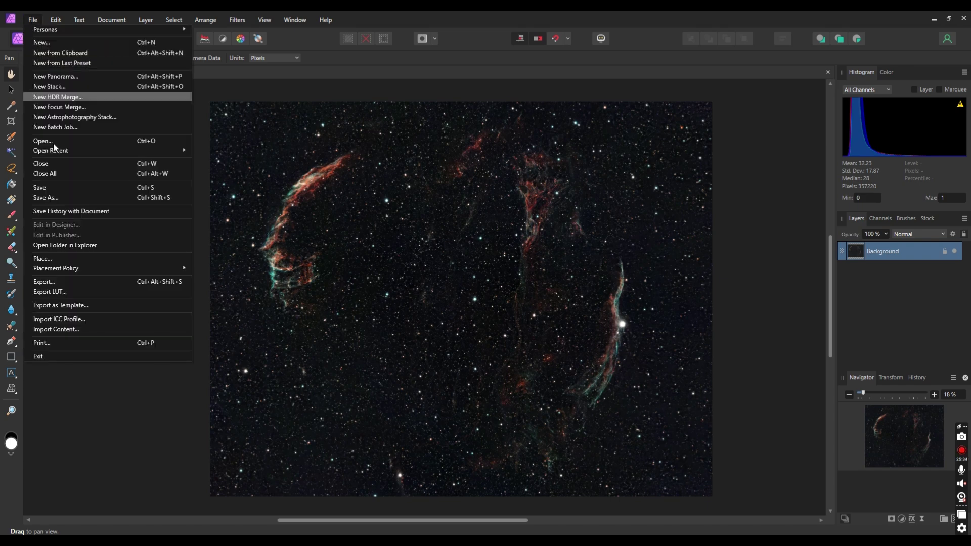
left_click(61, 279)
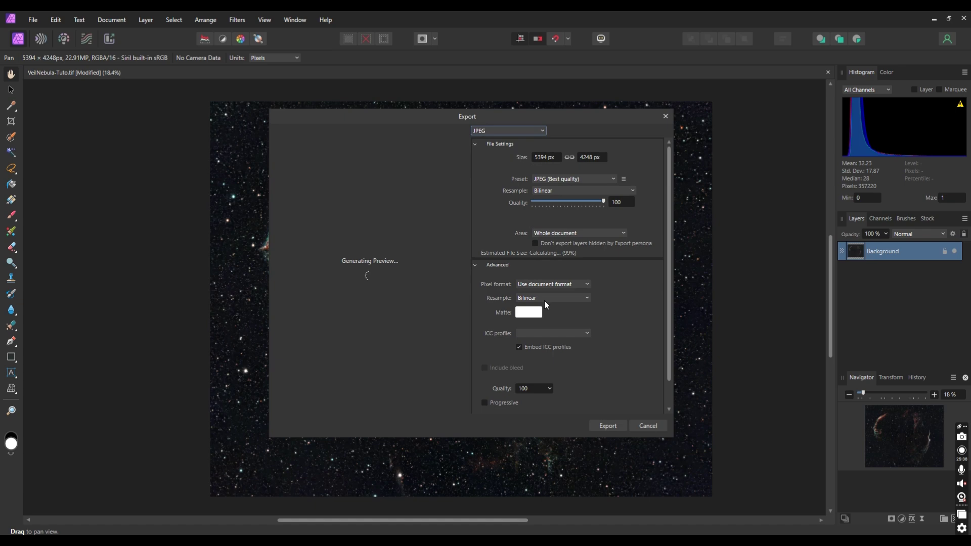
left_click(608, 426)
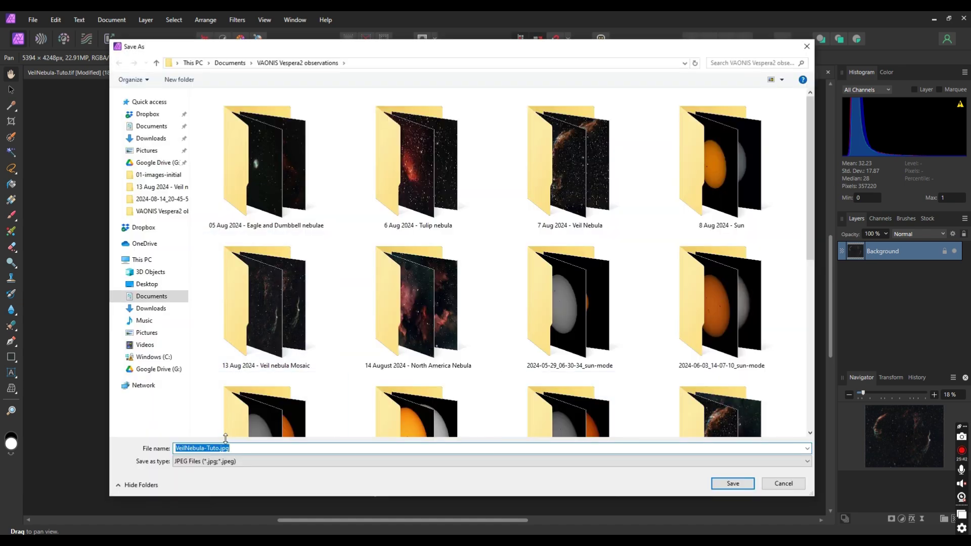
left_click(733, 484)
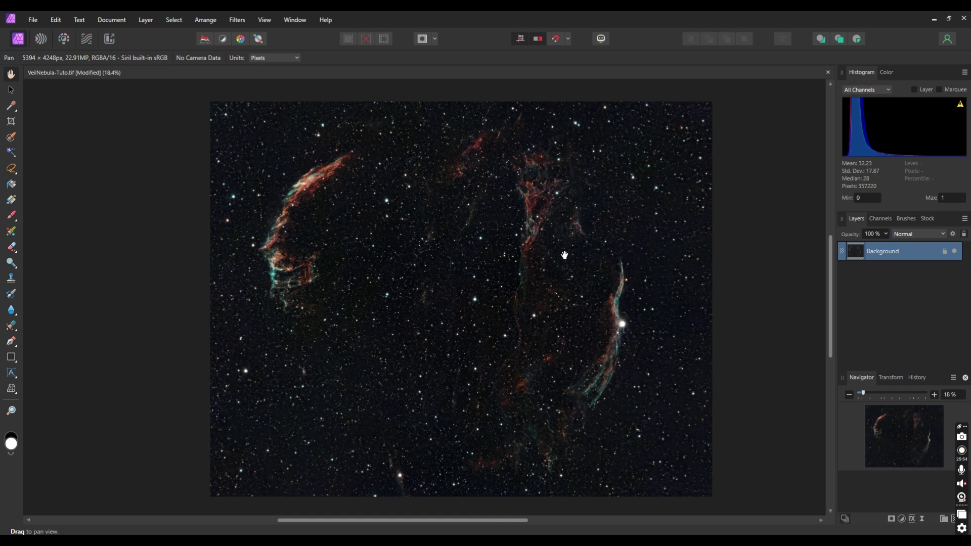
left_click_drag(565, 255, 550, 248)
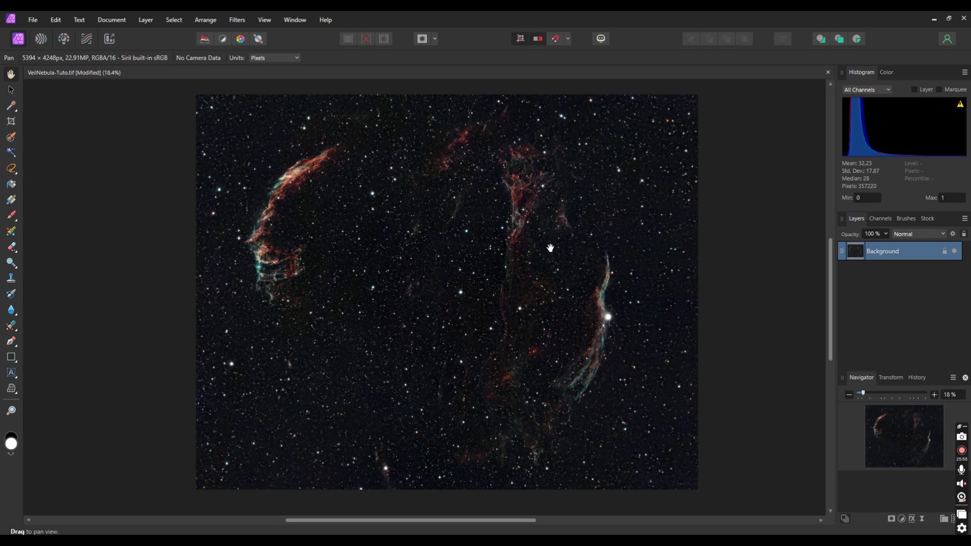